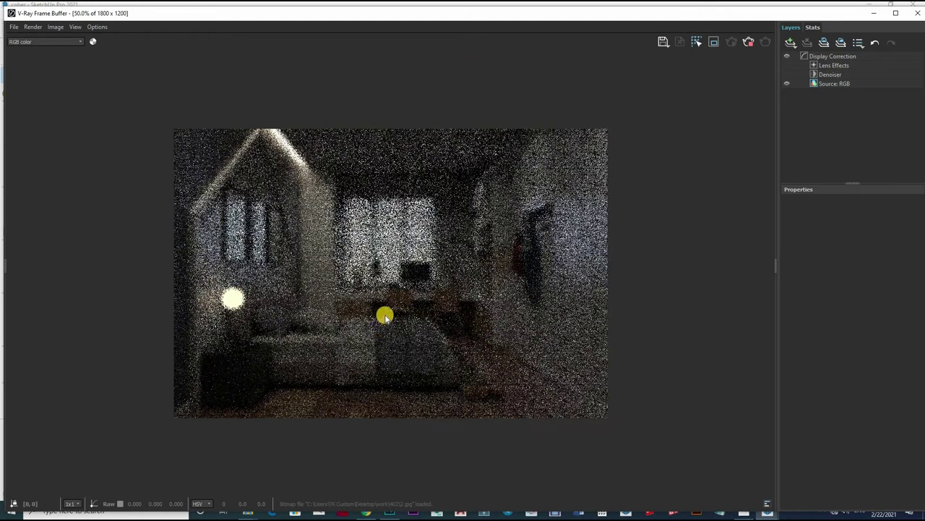
# - Zoom the frame buffer between 100% and 50% to inspect the grainy bedroom render
pyautogui.scroll(1, 380, 250)
pyautogui.scroll(-1, 391, 279)
pyautogui.scroll(1, 394, 284)
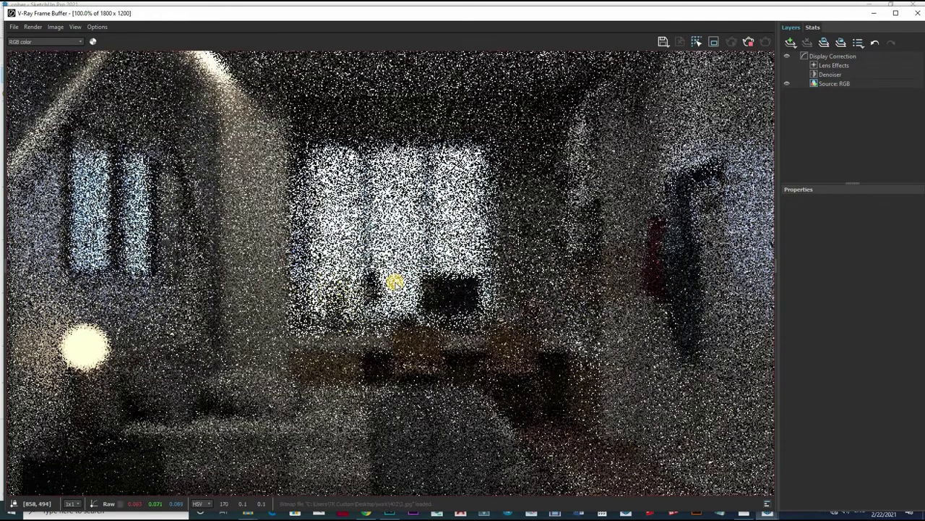
pyautogui.scroll(-1, 394, 283)
pyautogui.scroll(1, 394, 284)
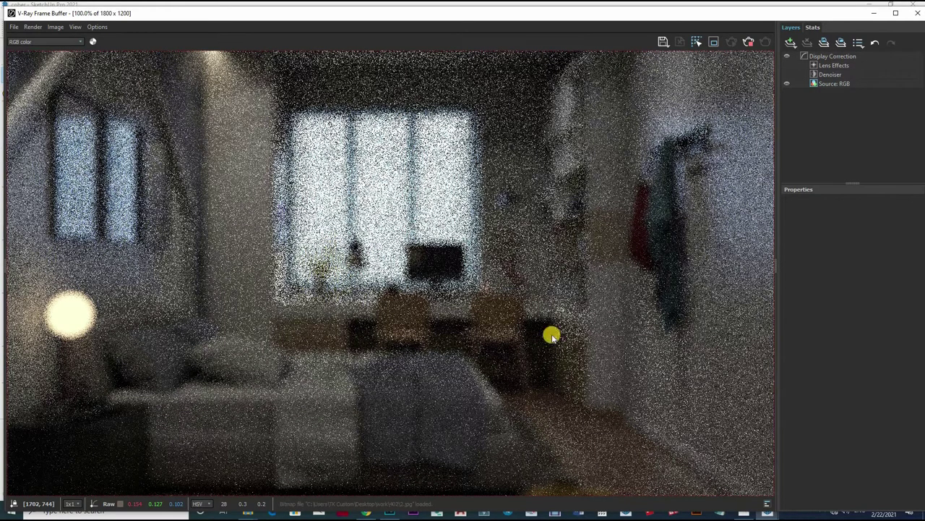
pyautogui.scroll(-1, 475, 262)
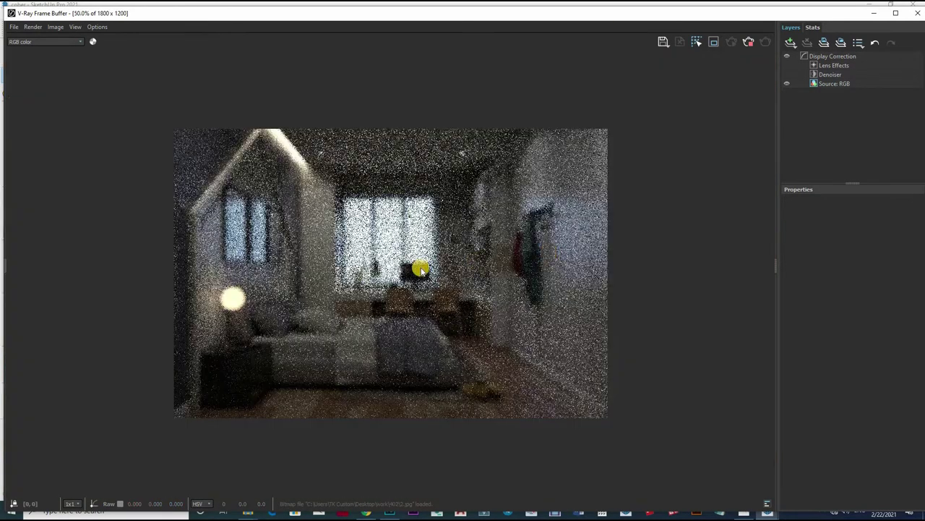
# - Abort the render, then view Scenes 4, 5, 6 and the desk-and-shelves scene
pyautogui.click(750, 48)
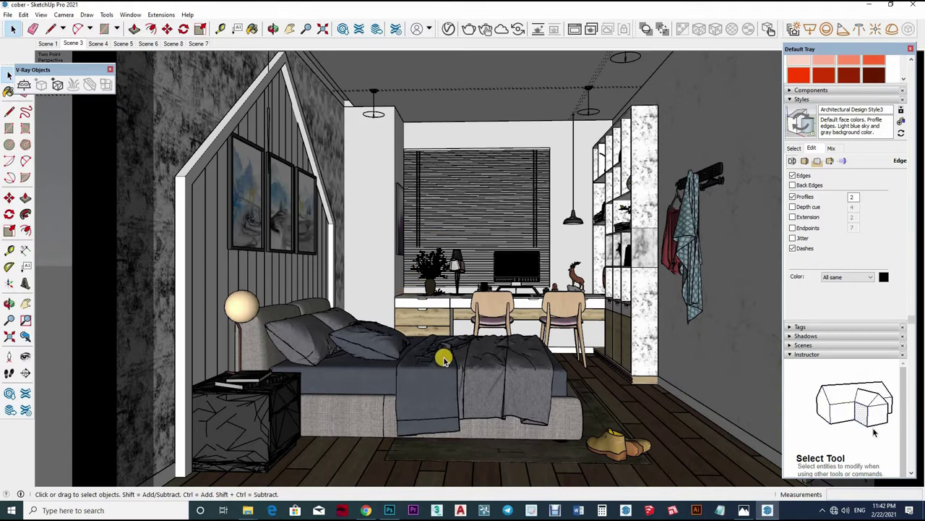
pyautogui.click(105, 43)
pyautogui.click(122, 44)
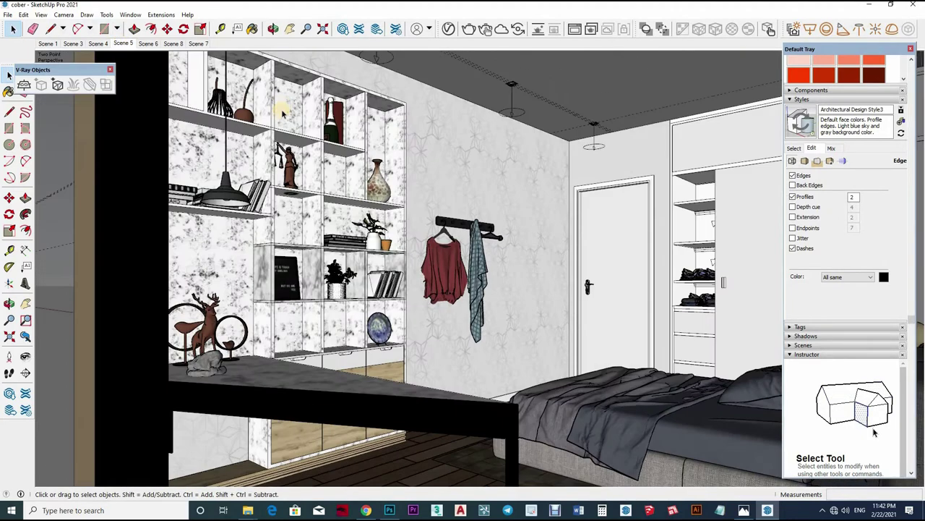
pyautogui.click(147, 43)
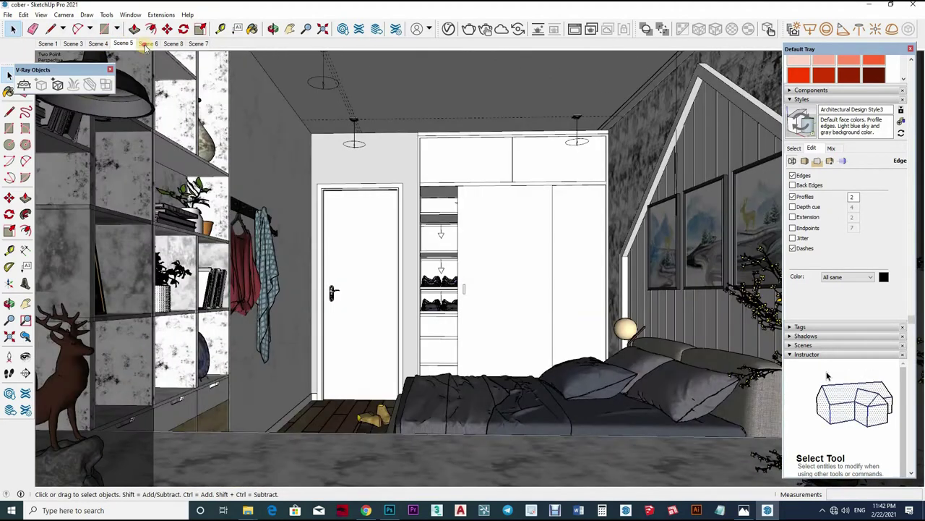
pyautogui.click(173, 43)
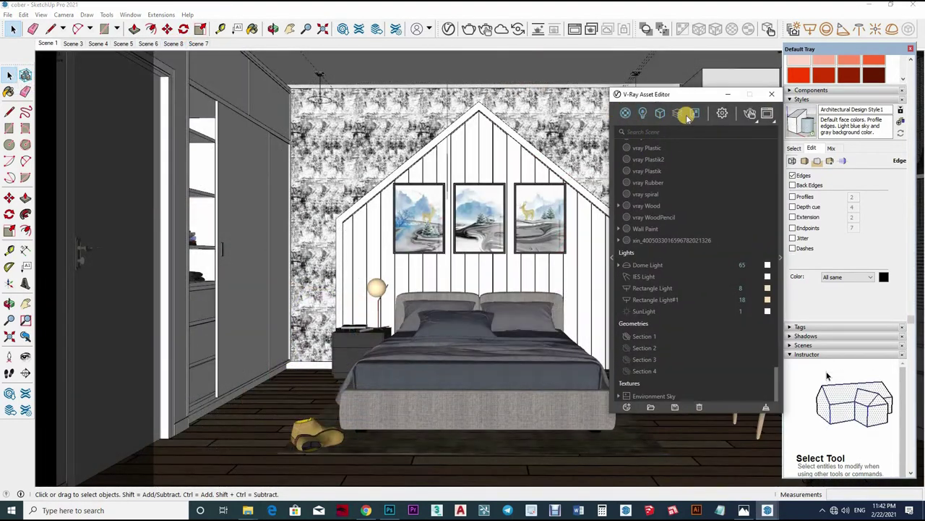
# - Glance at V-Ray render settings, then sample the wood material Material~ from the model
pyautogui.click(721, 114)
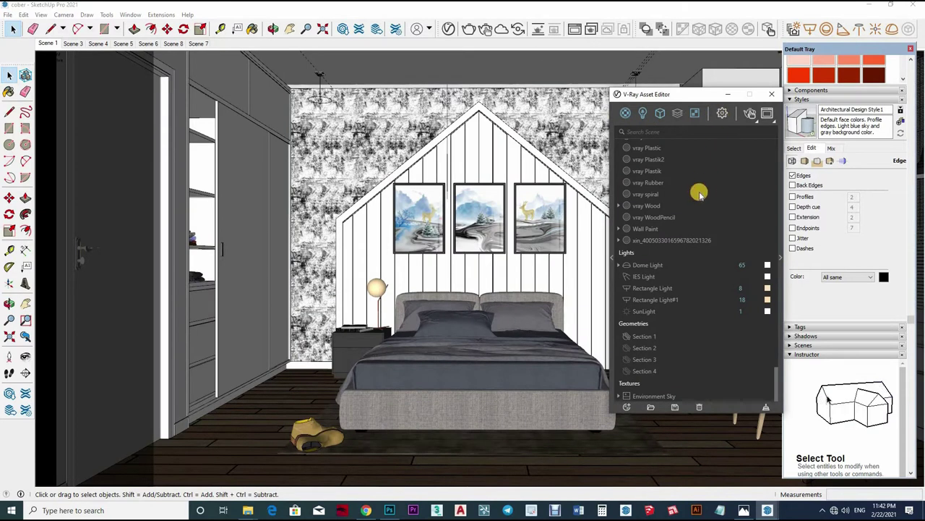
pyautogui.click(625, 113)
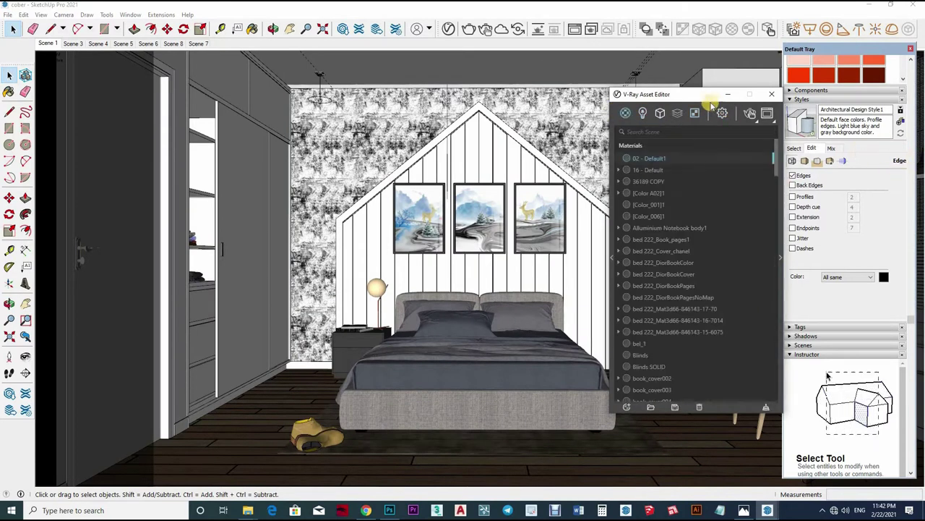
pyautogui.moveTo(650, 94); pyautogui.dragTo(592, 69)
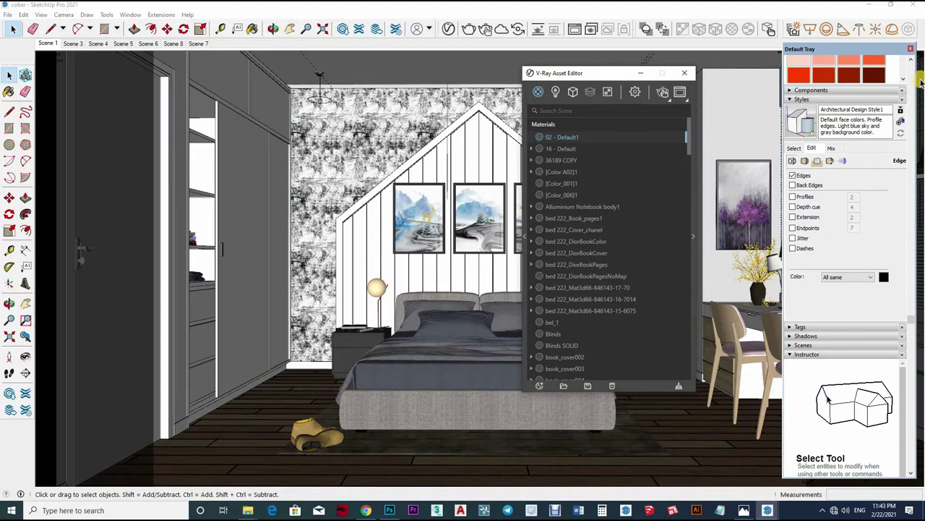
pyautogui.click(902, 201)
pyautogui.press('b')
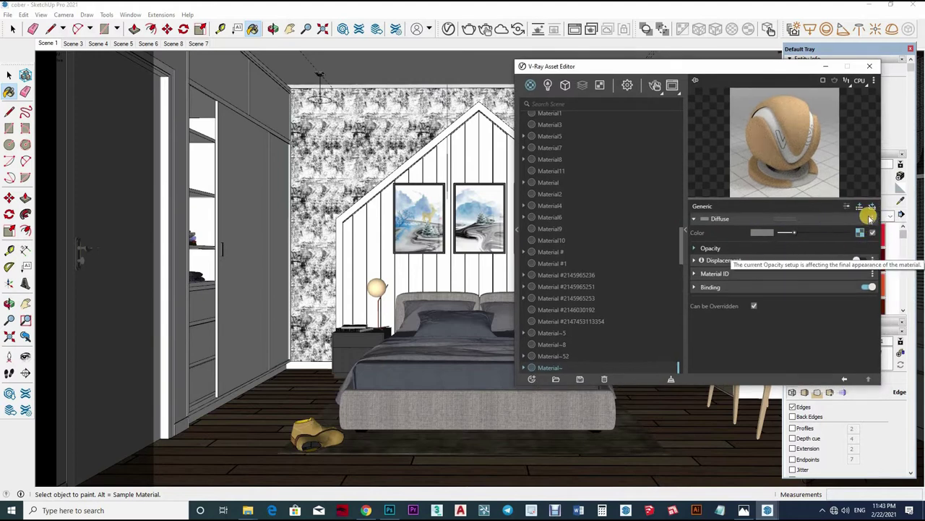
# - Add a Reflective Coat layer to Material~
pyautogui.click(860, 206)
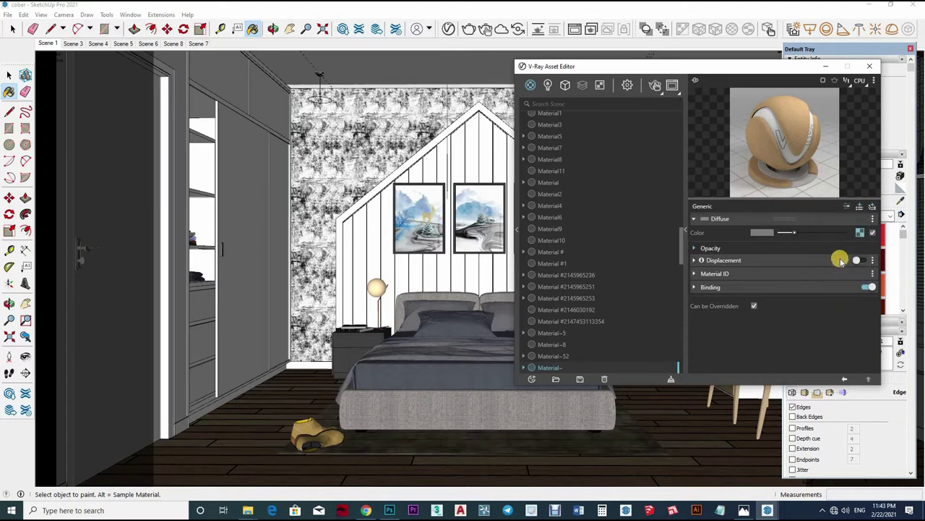
pyautogui.click(872, 206)
pyautogui.click(851, 205)
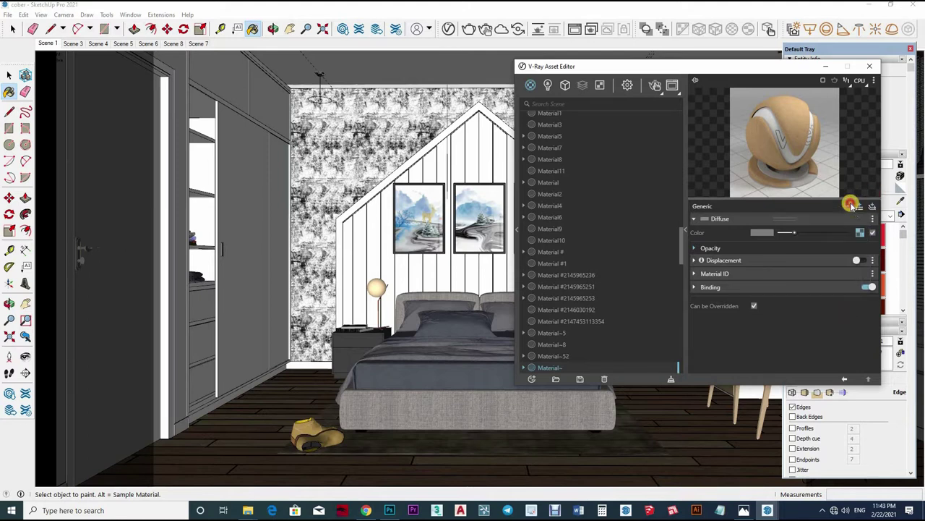
pyautogui.click(874, 208)
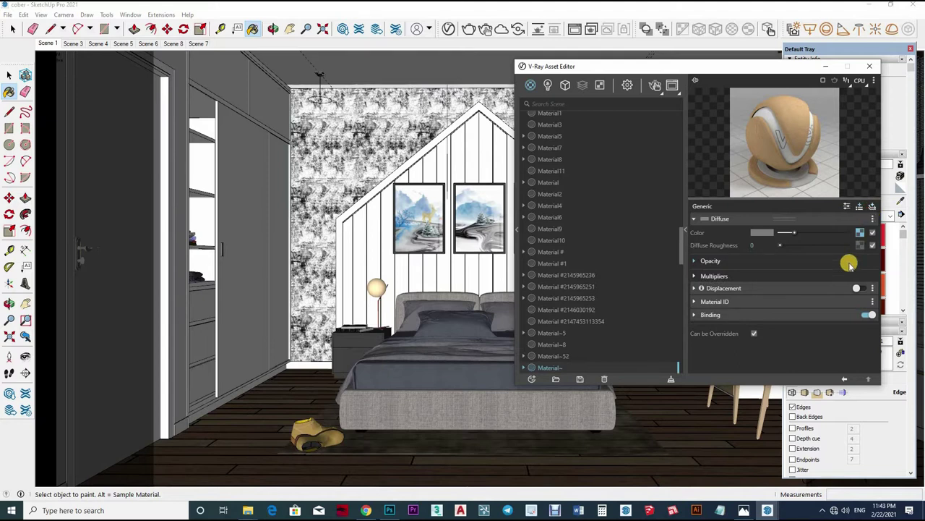
pyautogui.click(859, 206)
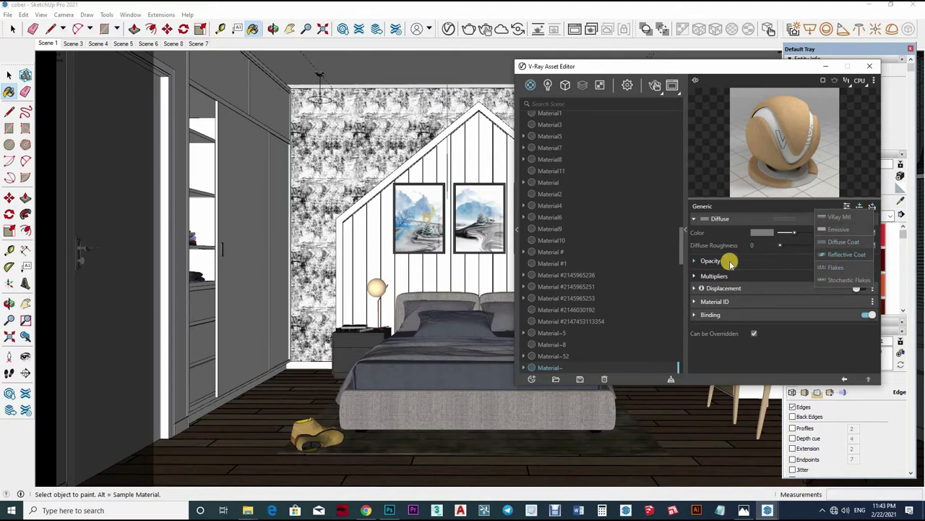
pyautogui.click(843, 254)
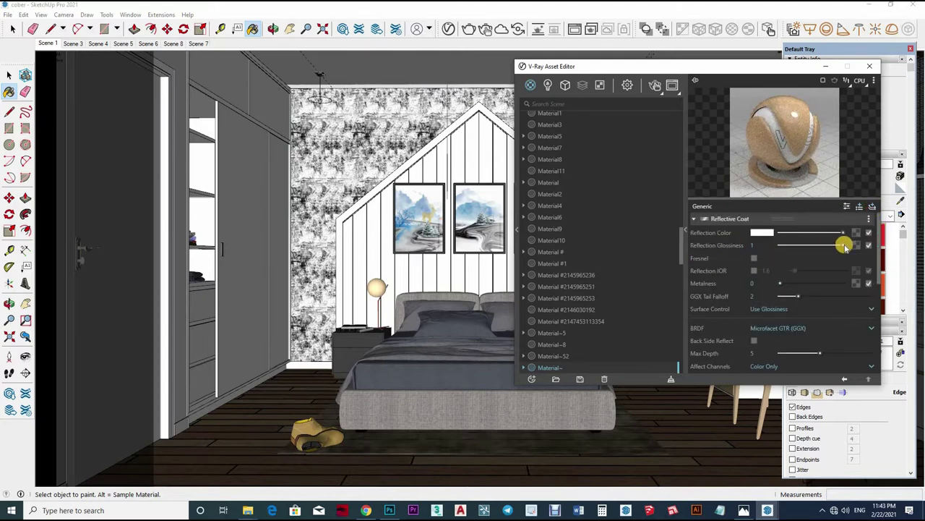
# - Set the coat's Reflection Glossiness to 0.65 and dim its Reflection Color slightly
pyautogui.moveTo(799, 245); pyautogui.dragTo(808, 245)
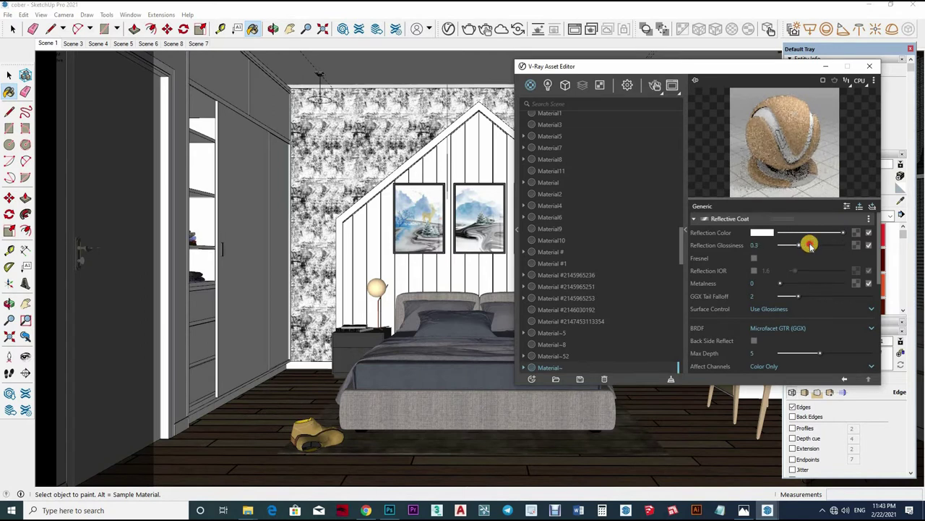
pyautogui.click(842, 233)
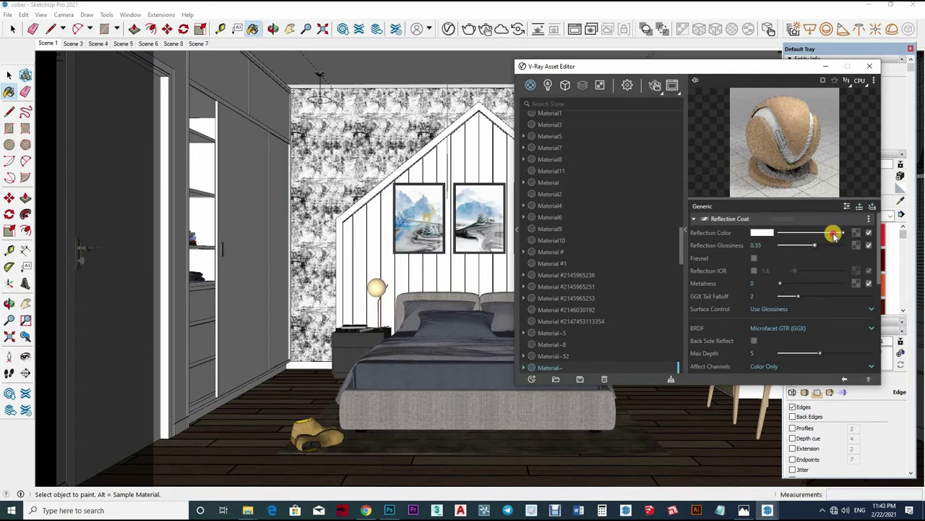
pyautogui.click(758, 246)
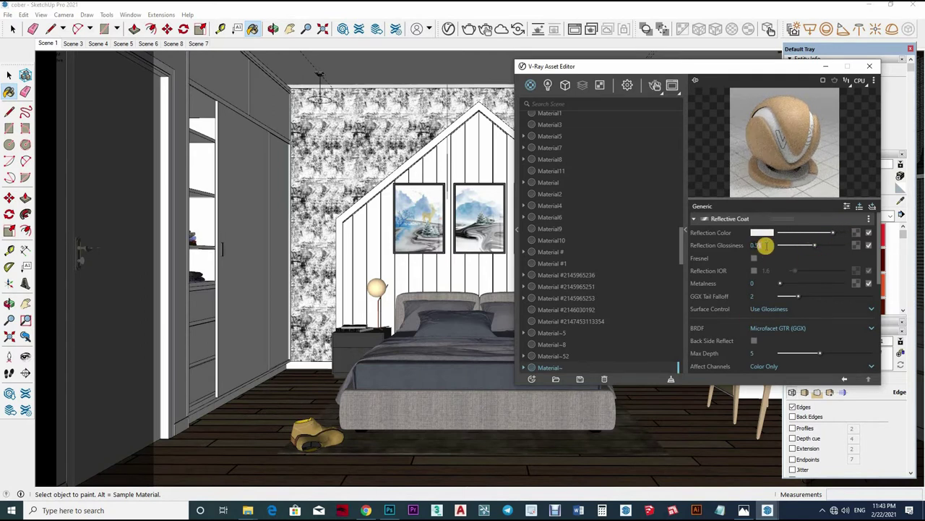
pyautogui.write('0.65')
pyautogui.moveTo(816, 233); pyautogui.dragTo(828, 233)
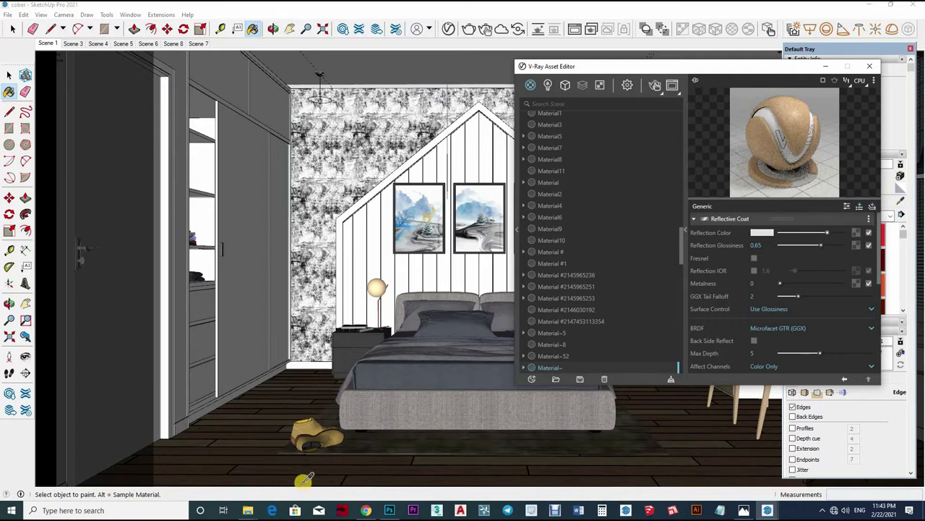
# - Sample the white material, enter a 0 value in its settings, then sample Color C03
pyautogui.click(231, 324)
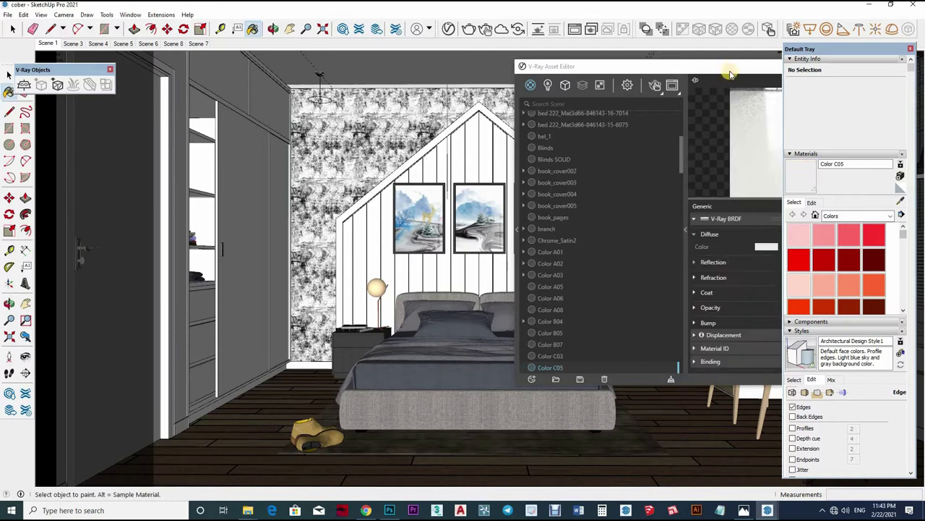
pyautogui.click(762, 265)
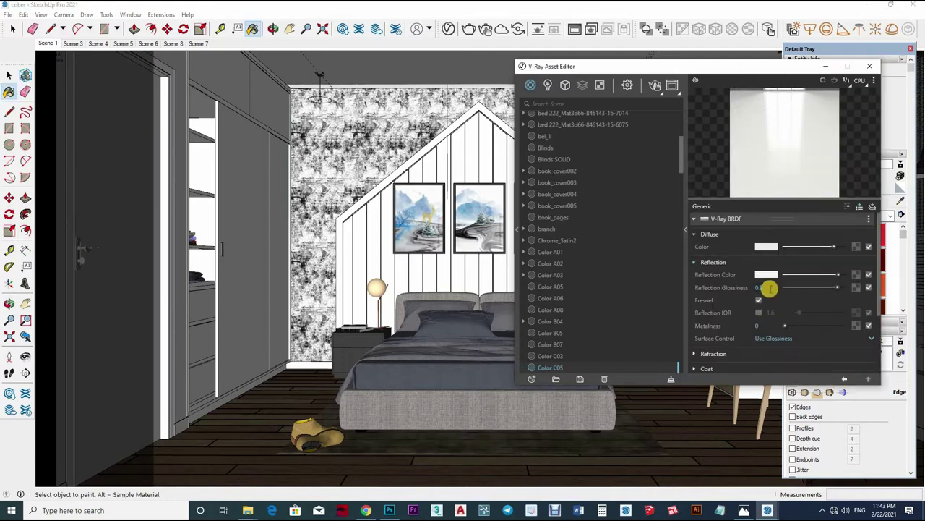
pyautogui.write('0')
pyautogui.scroll(-3, 774, 290)
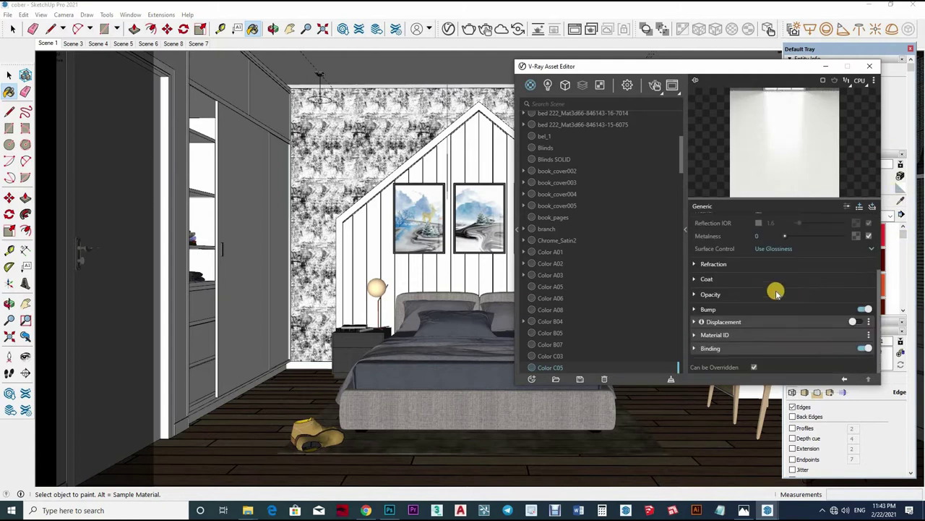
pyautogui.click(809, 264)
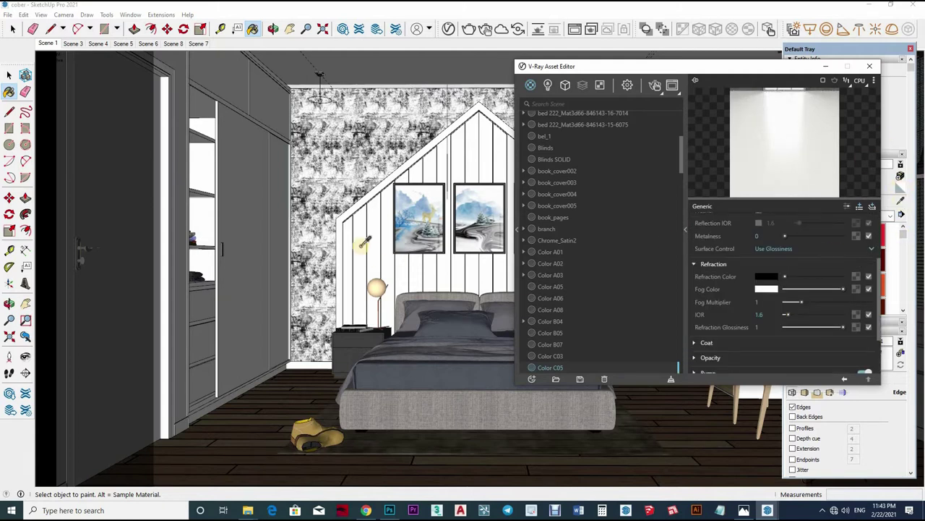
pyautogui.keyDown('alt'); pyautogui.click(363, 243); pyautogui.keyUp('alt')
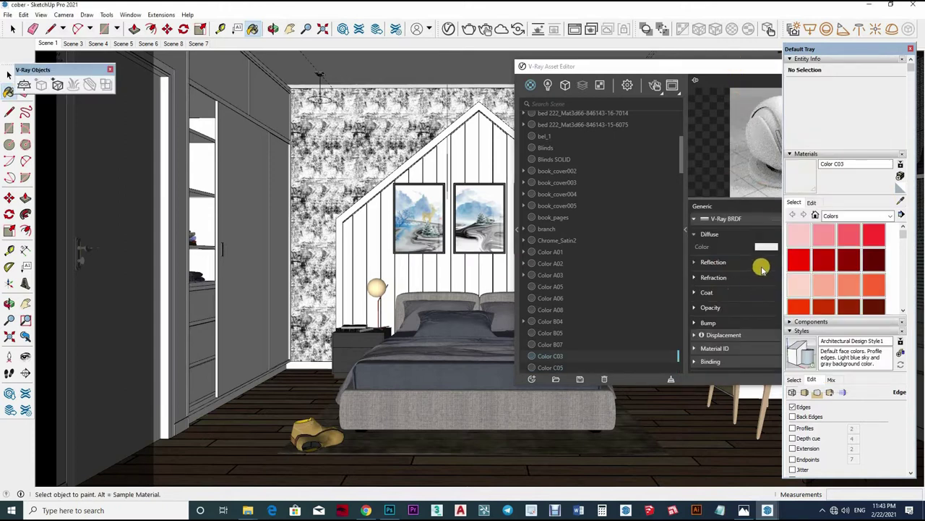
pyautogui.click(763, 269)
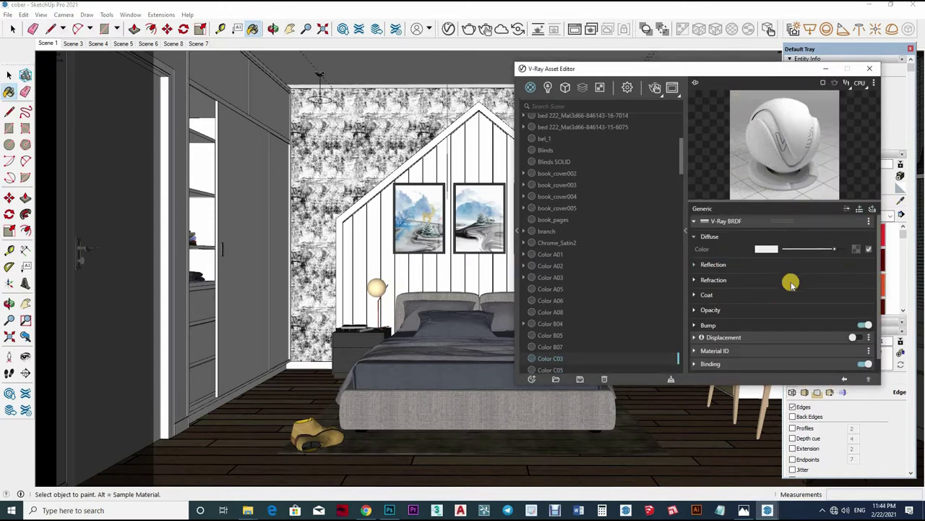
# - Sample the bed's Texture 9.jpeg material and copy its diffuse texture map
pyautogui.keyDown('alt'); pyautogui.click(449, 391); pyautogui.keyUp('alt')
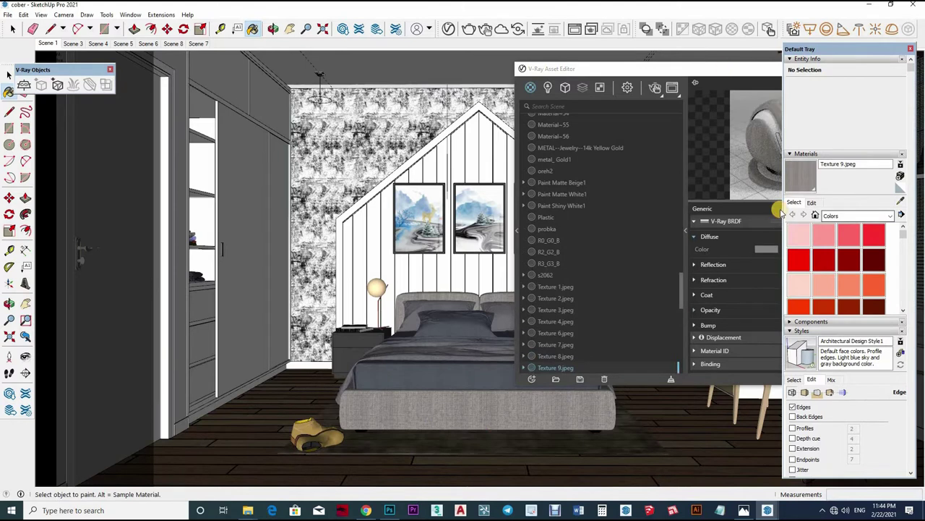
pyautogui.click(856, 250)
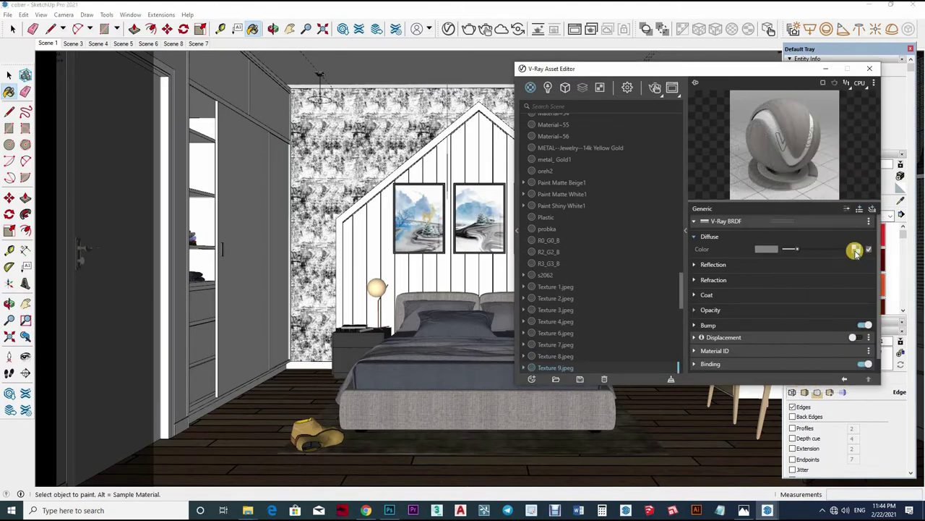
pyautogui.click(856, 249)
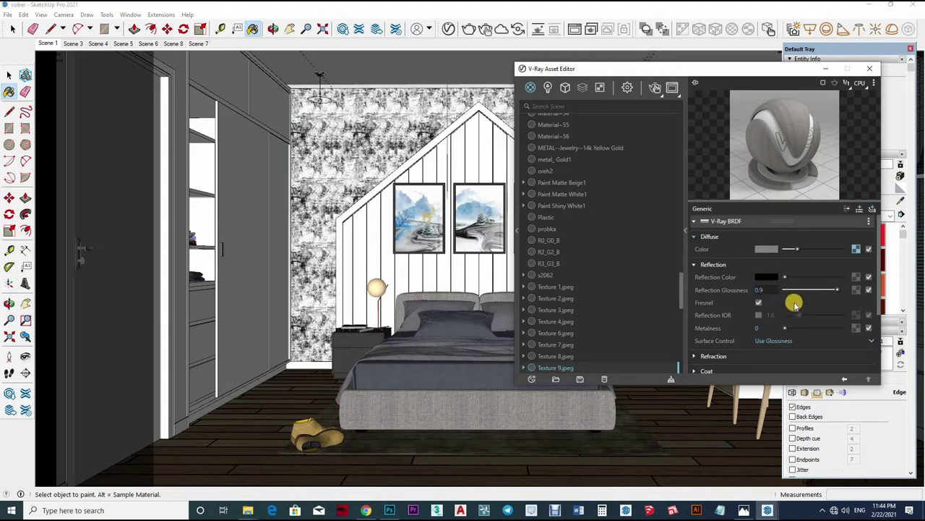
# - Enable Bump and paste the copied texture as the bump map at amount 1
pyautogui.scroll(-3, 784, 303)
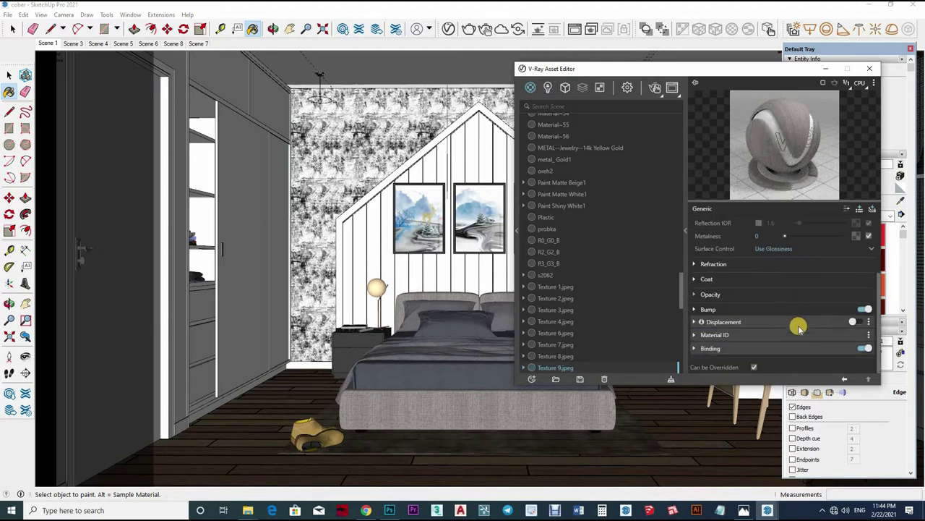
pyautogui.scroll(2, 801, 326)
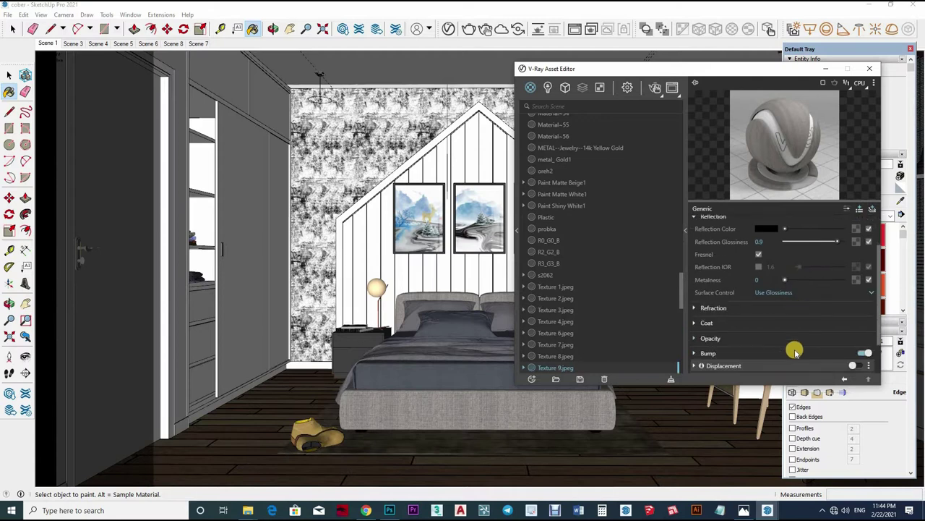
pyautogui.scroll(-2, 865, 297)
pyautogui.click(832, 283)
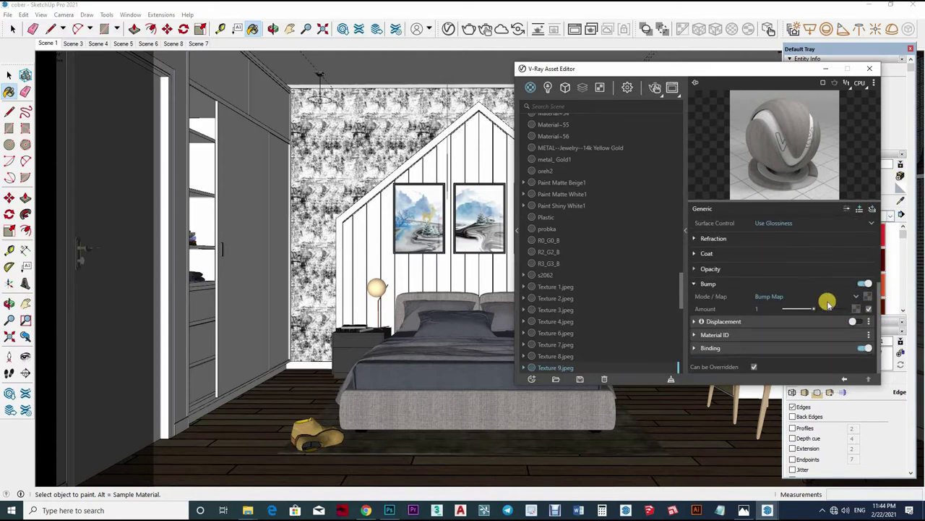
pyautogui.moveTo(830, 305); pyautogui.dragTo(819, 307)
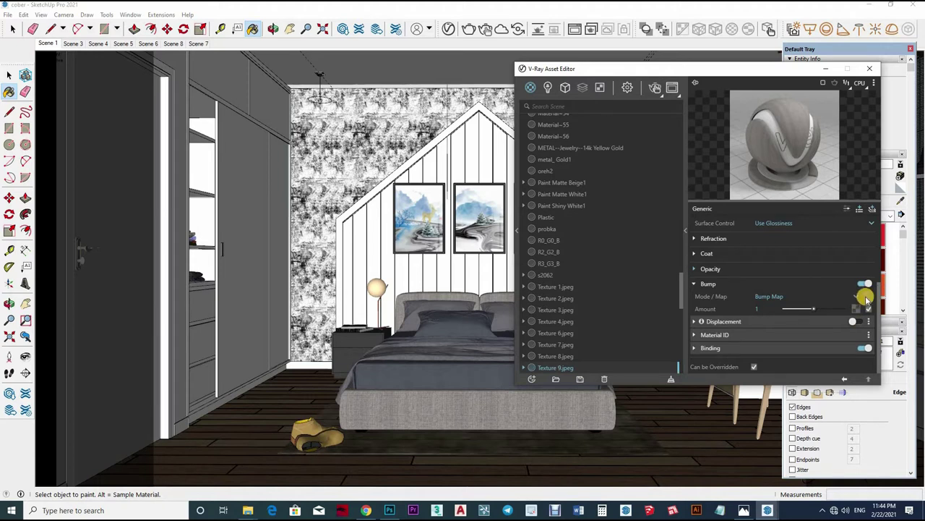
pyautogui.rightClick(846, 304)
pyautogui.click(819, 309)
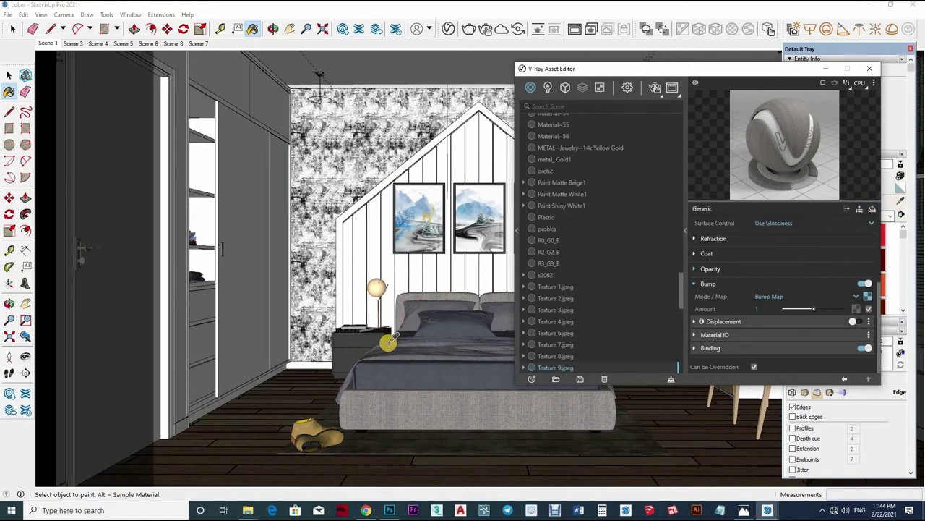
# - Sample Color A06 and set its Reflection Glossiness to 0.9
pyautogui.click(432, 319)
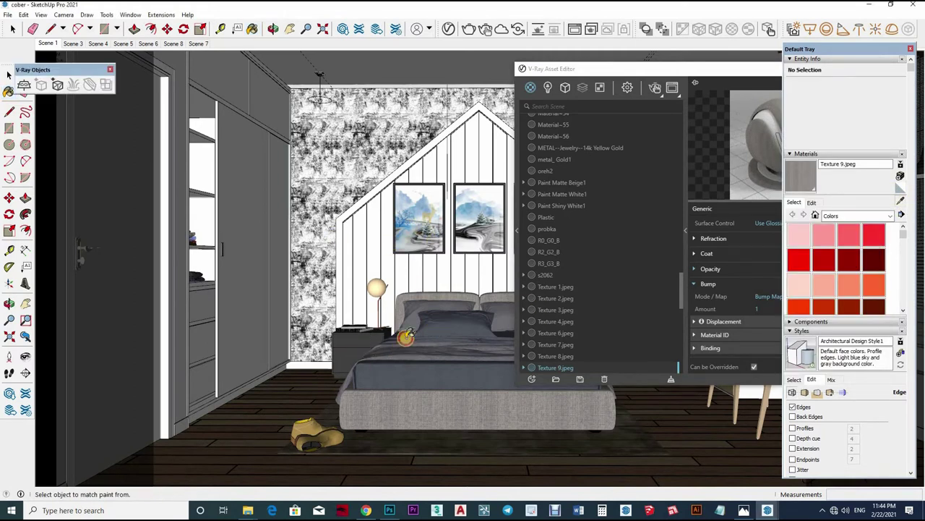
pyautogui.click(703, 286)
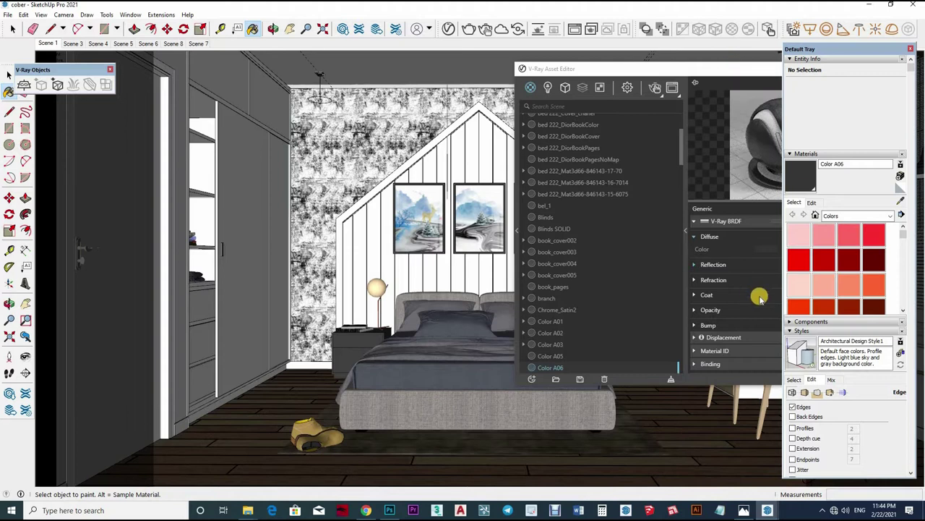
pyautogui.click(761, 267)
pyautogui.write('0.9')
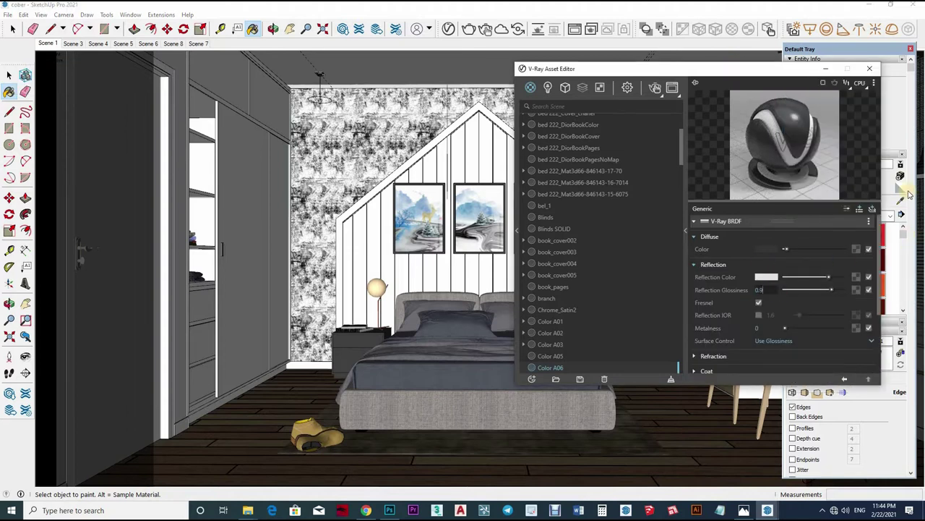
pyautogui.press('Return')
# - Raise emissive Color B05's intensity to 5, then sample Color A03
pyautogui.click(381, 286)
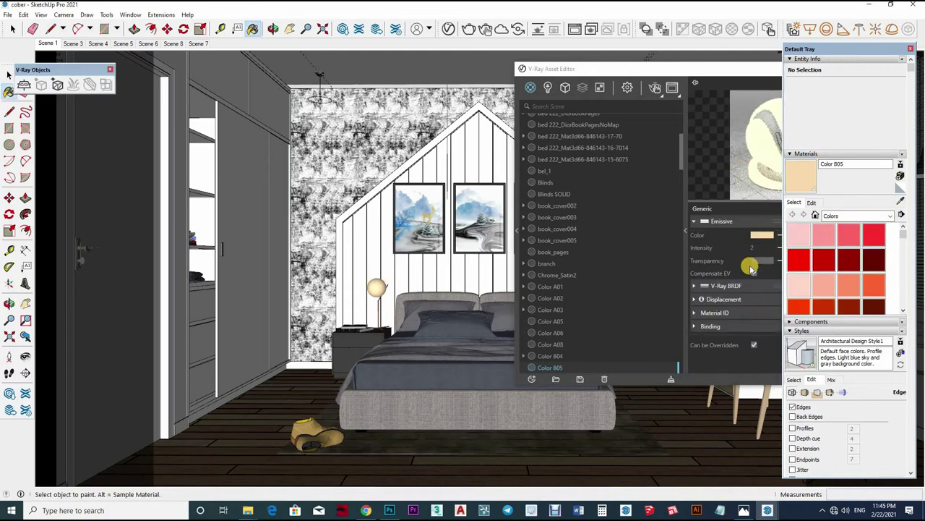
pyautogui.click(758, 248)
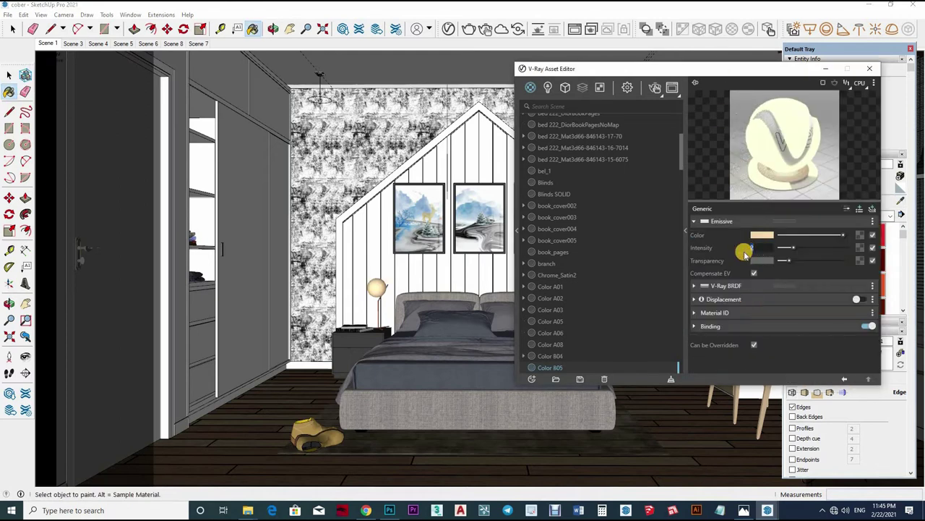
pyautogui.moveTo(752, 248)
pyautogui.write('5')
pyautogui.press('Return')
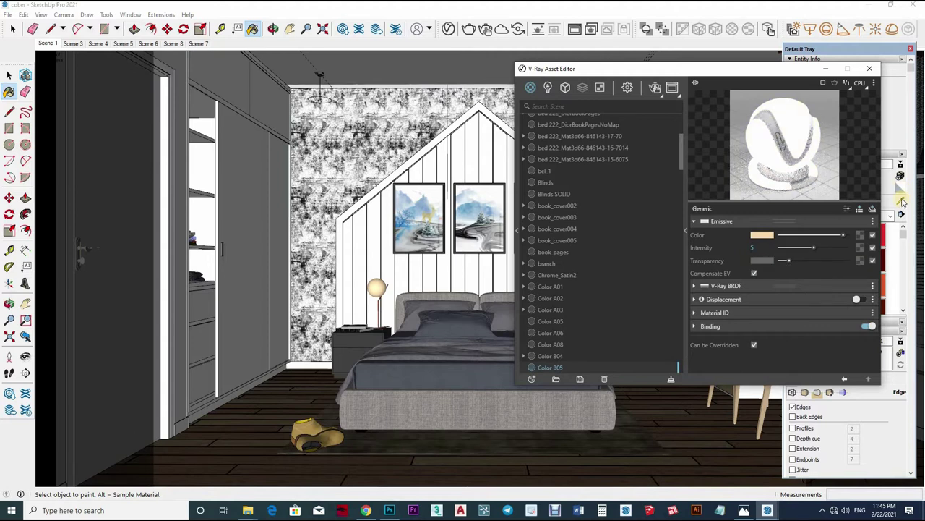
pyautogui.click(903, 201)
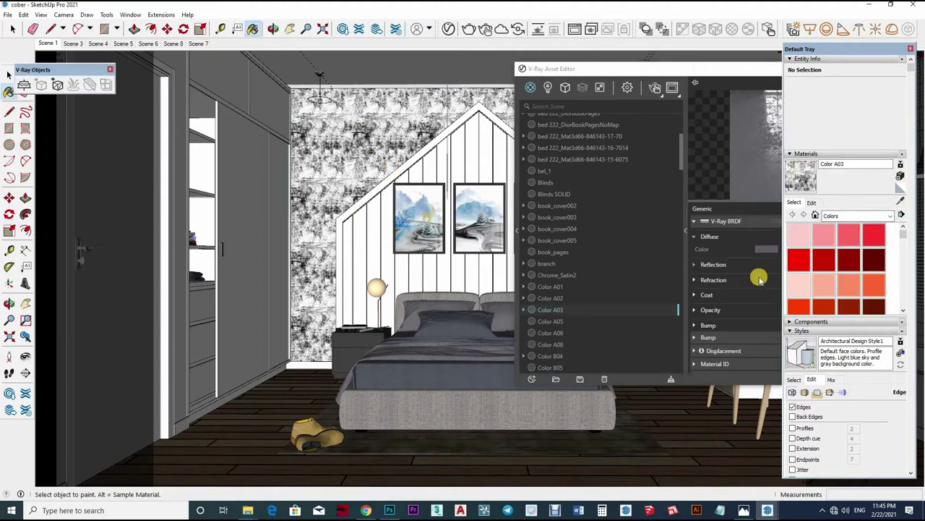
pyautogui.click(757, 278)
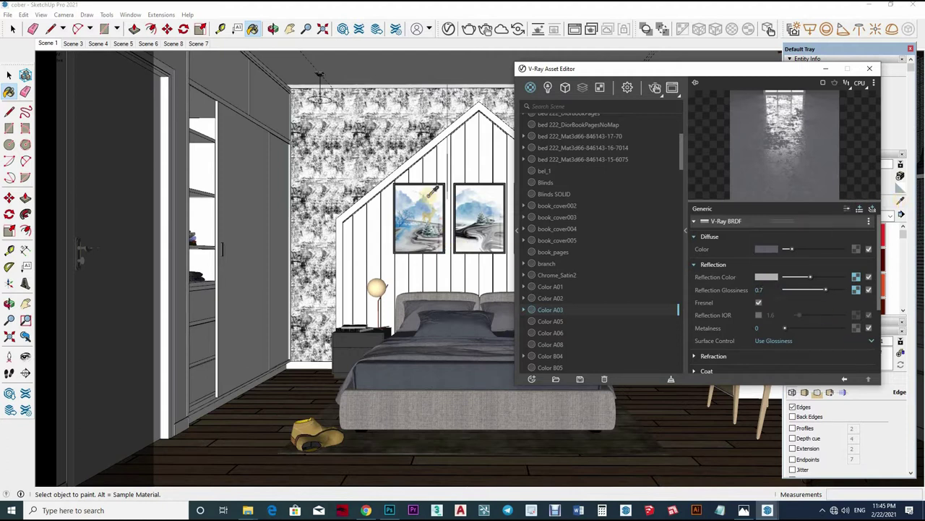
# - Sample the desk chairs' Material~5 and add a Reflective Coat with glossiness 0.65
pyautogui.moveTo(159, 223); pyautogui.dragTo(809, 479, button='middle')
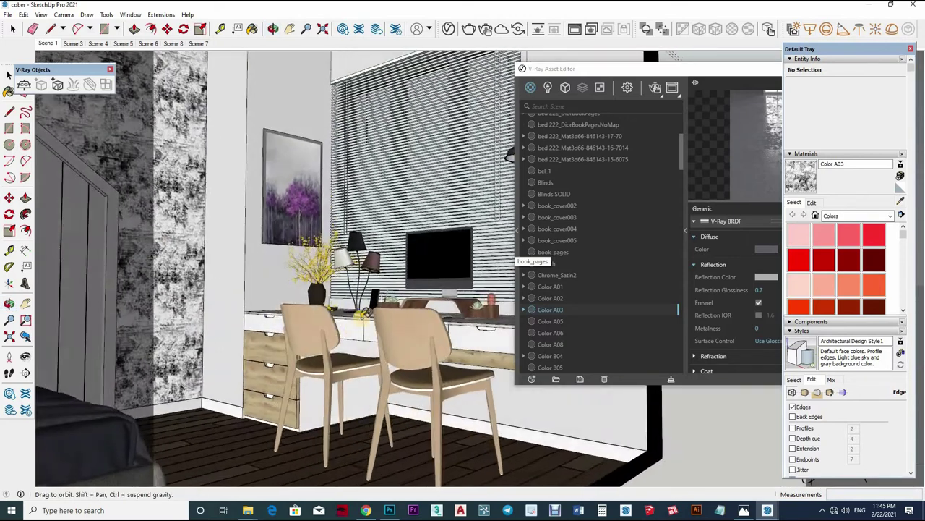
pyautogui.click(759, 188)
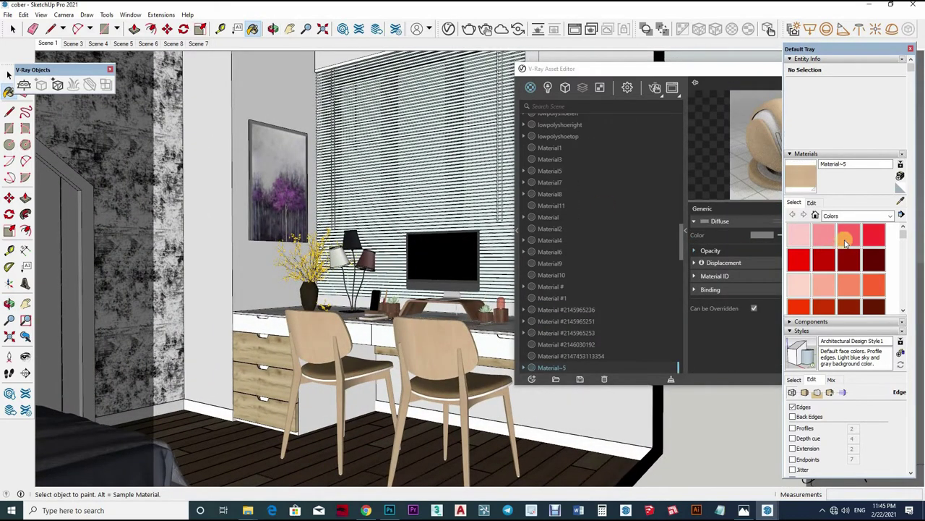
pyautogui.click(754, 255)
pyautogui.click(873, 209)
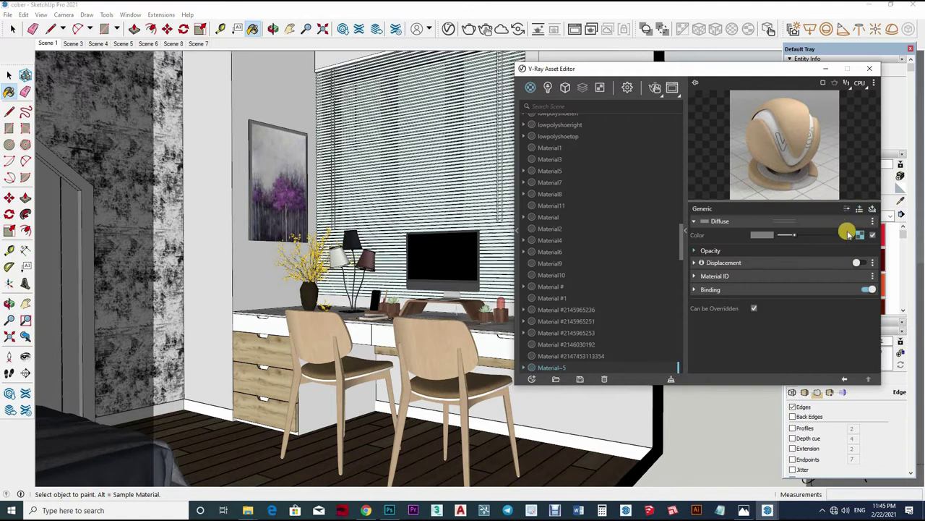
pyautogui.click(846, 254)
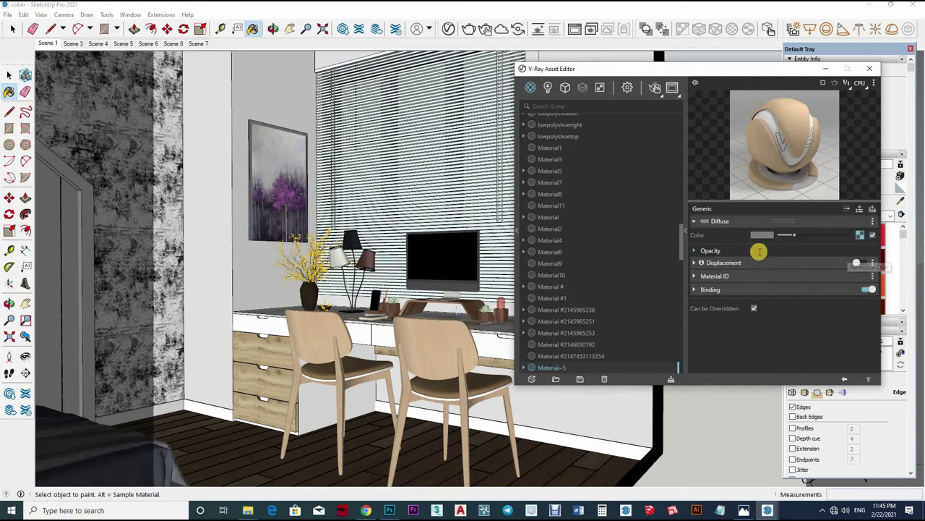
pyautogui.click(756, 247)
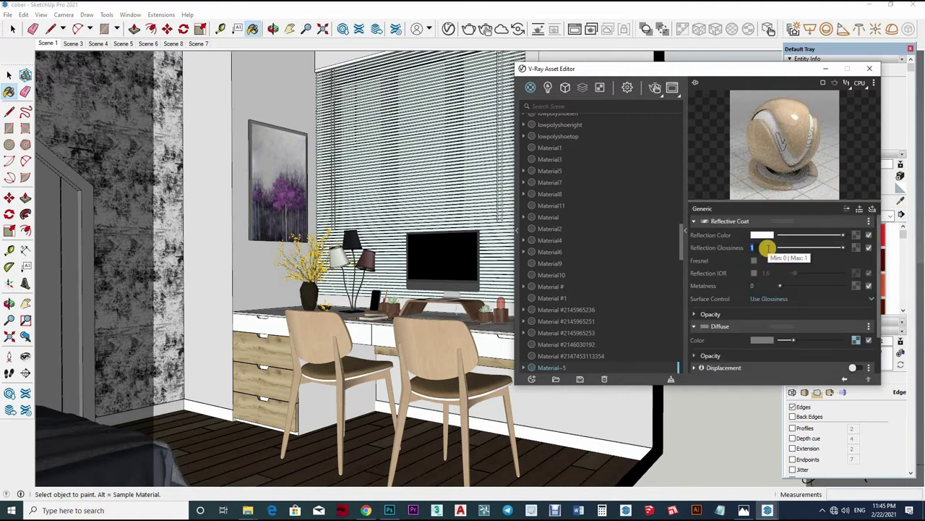
pyautogui.write('65')
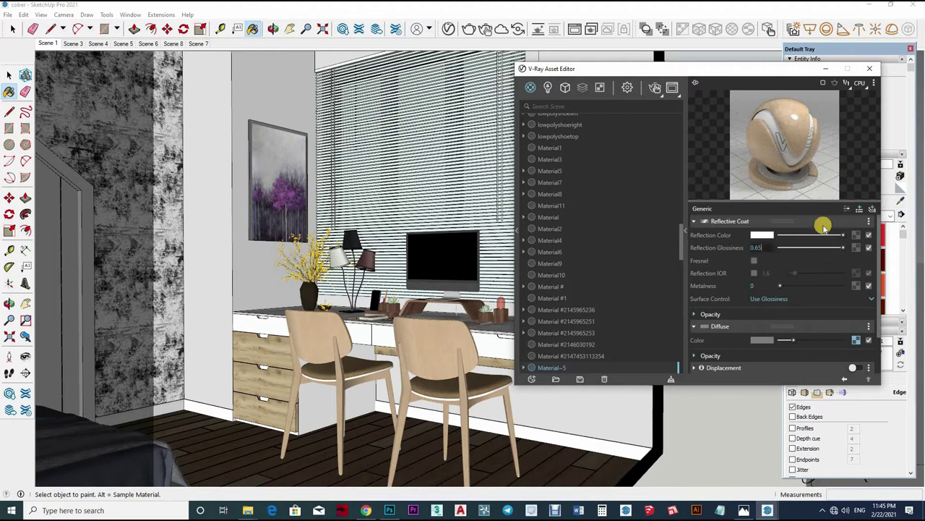
pyautogui.press('Return')
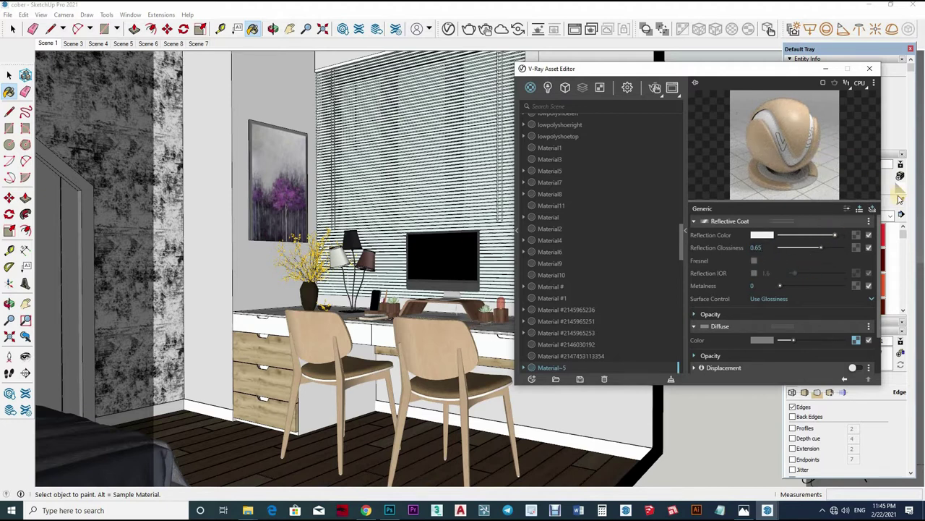
pyautogui.click(460, 255)
# - Sample the vray ekran screen material and set its Reflection Glossiness to 0.85
pyautogui.press('b')
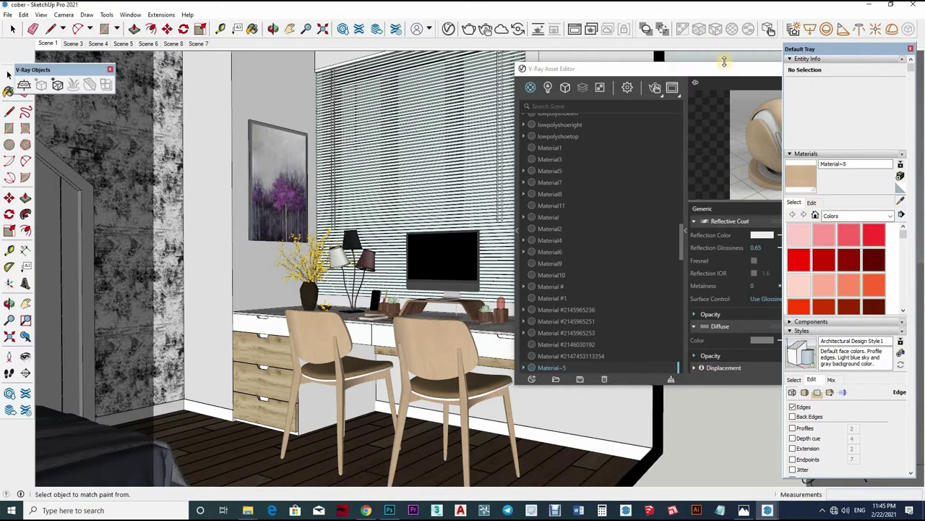
pyautogui.click(760, 81)
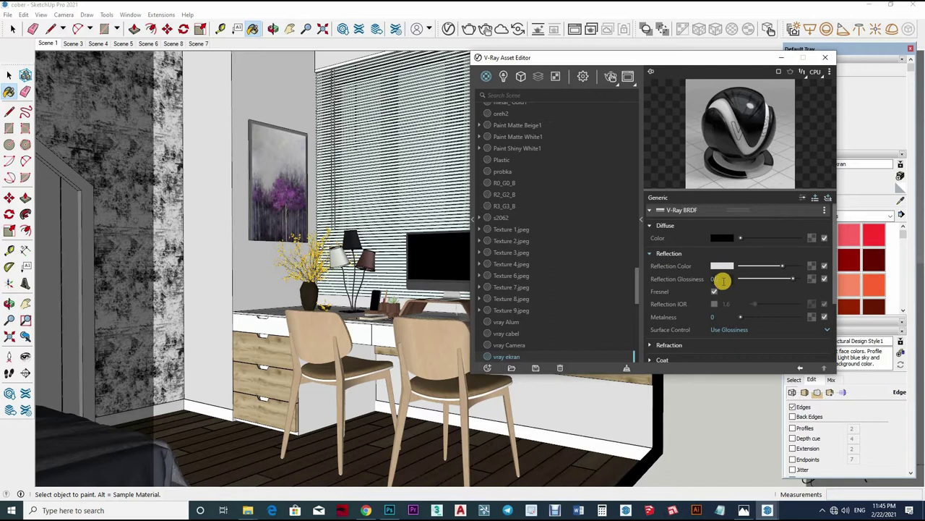
pyautogui.write('85')
pyautogui.press('Return')
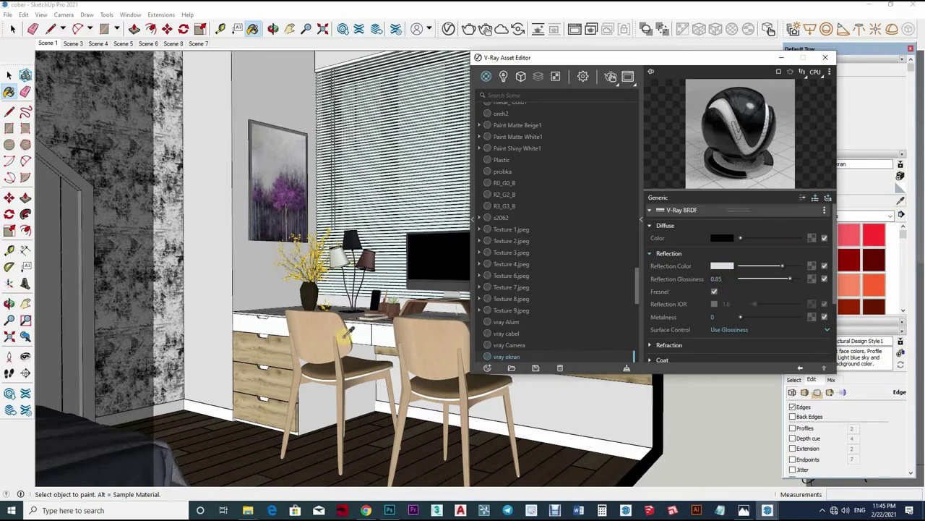
# - Load the chair's Color A02 material settings
pyautogui.press('alt')
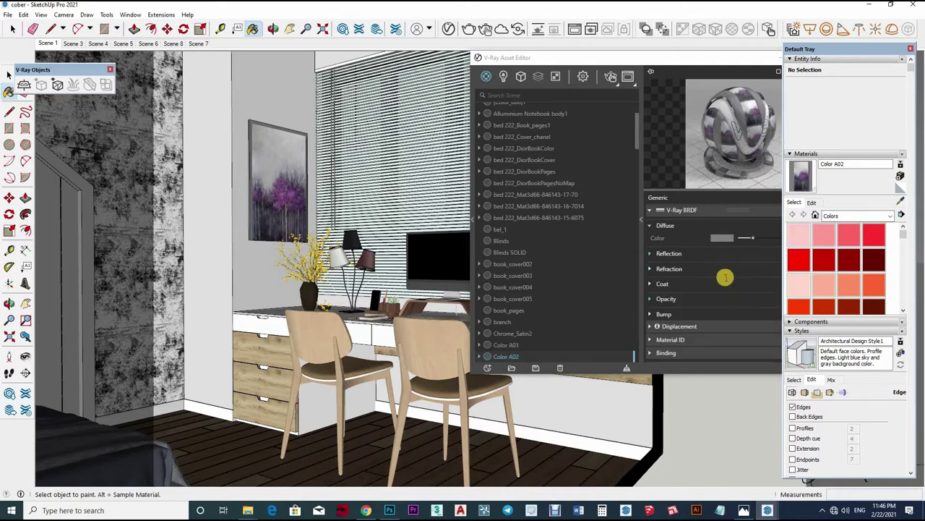
pyautogui.click(725, 277)
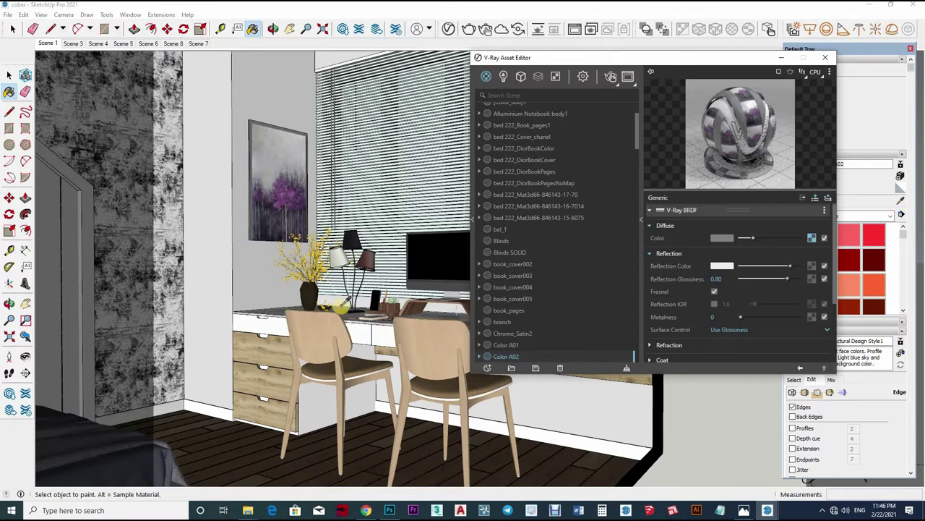
pyautogui.moveTo(338, 295)
pyautogui.mouseDown(button='middle')
pyautogui.moveTo(252, 307)
pyautogui.moveTo(326, 299)
pyautogui.moveTo(248, 284)
pyautogui.moveTo(372, 289)
pyautogui.moveTo(259, 314)
pyautogui.moveTo(358, 269)
pyautogui.moveTo(269, 294)
pyautogui.moveTo(207, 285)
pyautogui.moveTo(306, 219)
pyautogui.moveTo(329, 257)
pyautogui.moveTo(398, 119)
pyautogui.moveTo(393, 151)
pyautogui.moveTo(234, 149)
pyautogui.moveTo(330, 185)
pyautogui.moveTo(330, 154)
pyautogui.mouseUp(button='middle')
# - Inspect the ceiling fixture, black lamp shade and glowing bulb materials
pyautogui.scroll(2, 293, 207)
pyautogui.scroll(3, 418, 215)
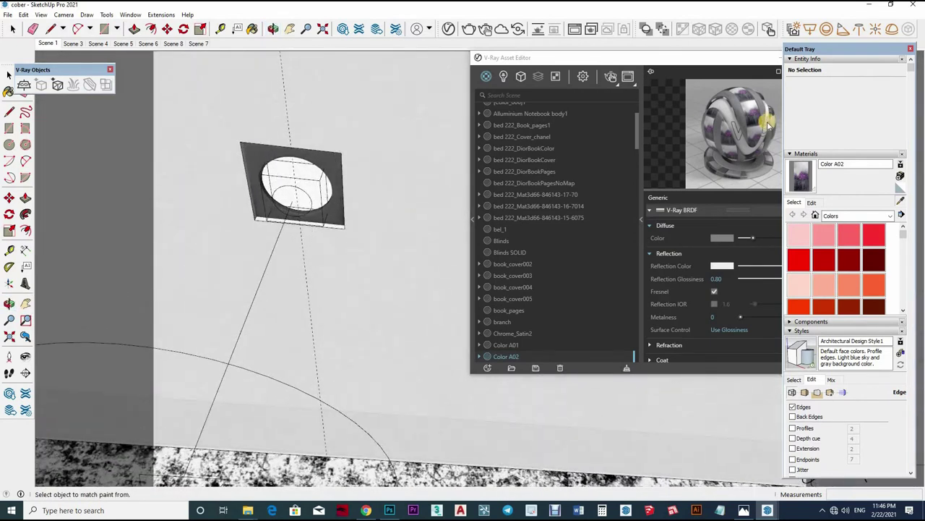
pyautogui.keyDown('alt'); pyautogui.click(268, 202); pyautogui.keyUp('alt')
pyautogui.scroll(3, 371, 227)
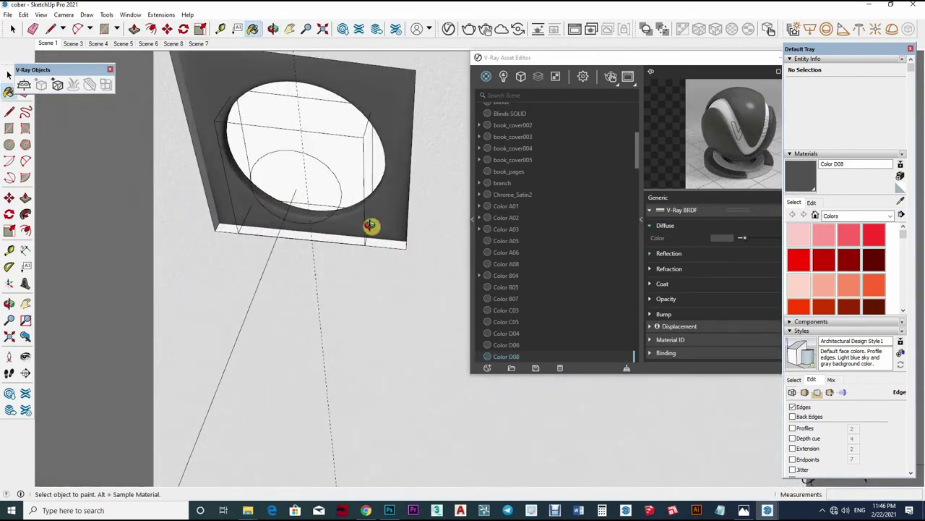
pyautogui.moveTo(371, 227)
pyautogui.mouseDown(button='middle')
pyautogui.moveTo(316, 205)
pyautogui.moveTo(326, 196)
pyautogui.mouseUp(button='middle')
pyautogui.scroll(-3, 295, 341)
pyautogui.moveTo(295, 341)
pyautogui.mouseDown(button='middle')
pyautogui.moveTo(341, 283)
pyautogui.moveTo(355, 283)
pyautogui.moveTo(140, 221)
pyautogui.moveTo(231, 261)
pyautogui.moveTo(341, 241)
pyautogui.moveTo(97, 198)
pyautogui.moveTo(313, 174)
pyautogui.moveTo(265, 203)
pyautogui.moveTo(310, 209)
pyautogui.moveTo(194, 183)
pyautogui.moveTo(328, 198)
pyautogui.moveTo(325, 242)
pyautogui.moveTo(357, 180)
pyautogui.moveTo(463, 203)
pyautogui.mouseUp(button='middle')
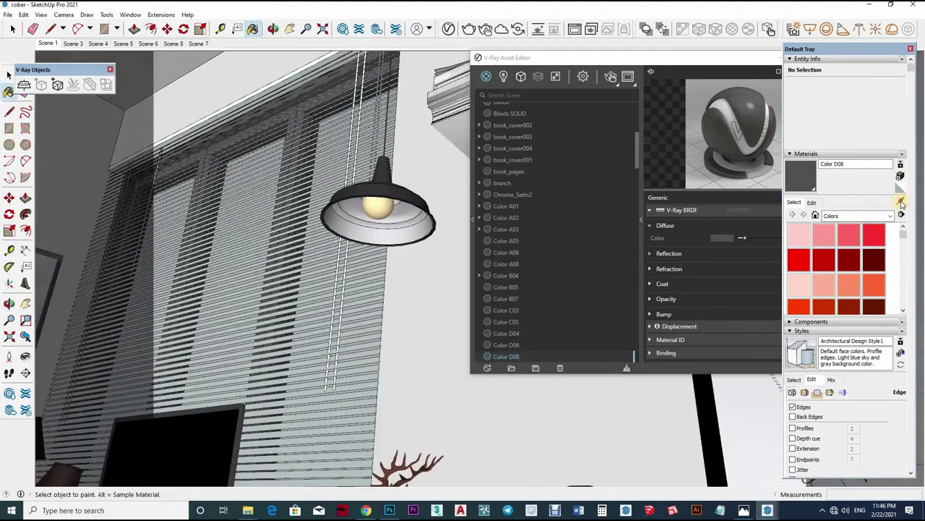
pyautogui.keyDown('alt'); pyautogui.click(403, 220); pyautogui.keyUp('alt')
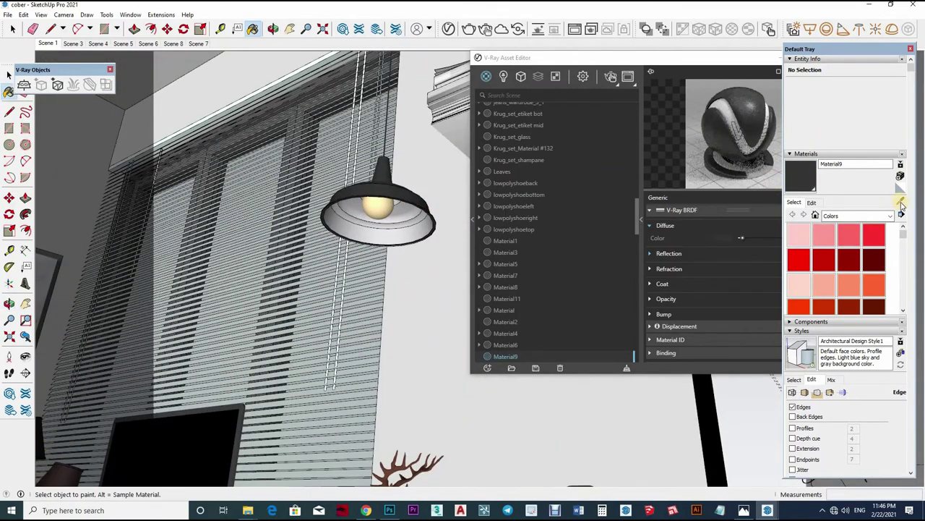
pyautogui.keyDown('alt'); pyautogui.click(710, 262); pyautogui.keyUp('alt')
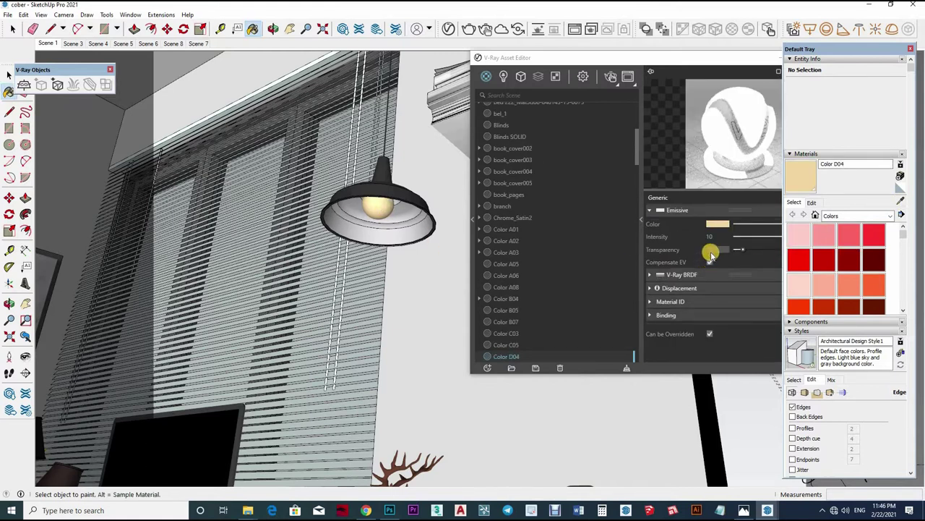
pyautogui.moveTo(717, 238)
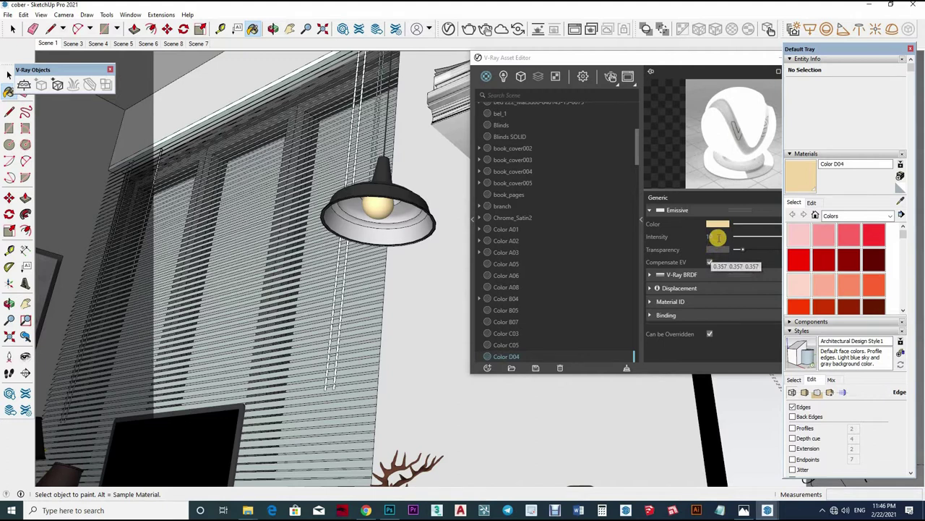
pyautogui.click(720, 238)
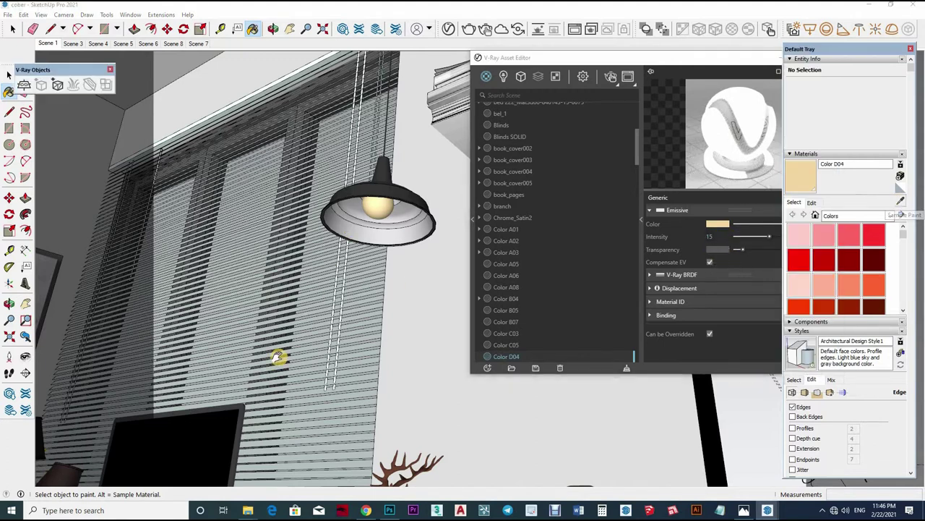
# - Sample the cherry pendant's Gold_24k#1 and set its Reflection Glossiness to 0.85
pyautogui.moveTo(376, 347)
pyautogui.mouseDown(button='middle')
pyautogui.moveTo(309, 304)
pyautogui.moveTo(318, 271)
pyautogui.moveTo(289, 268)
pyautogui.mouseUp(button='middle')
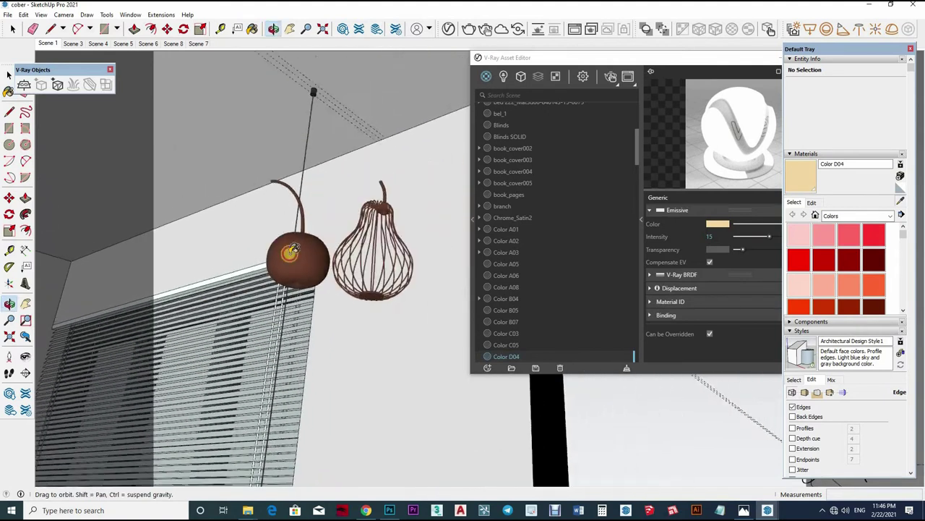
pyautogui.keyDown('alt'); pyautogui.click(273, 264); pyautogui.keyUp('alt')
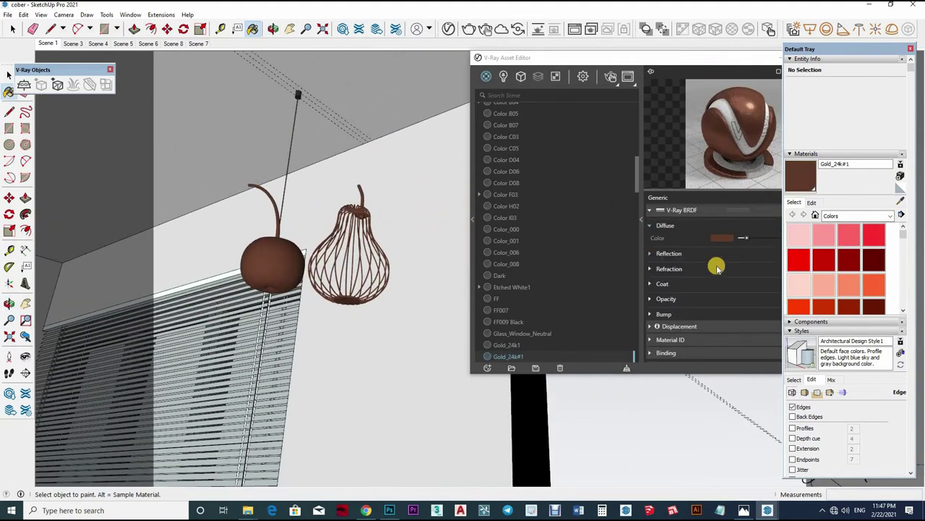
pyautogui.click(727, 281)
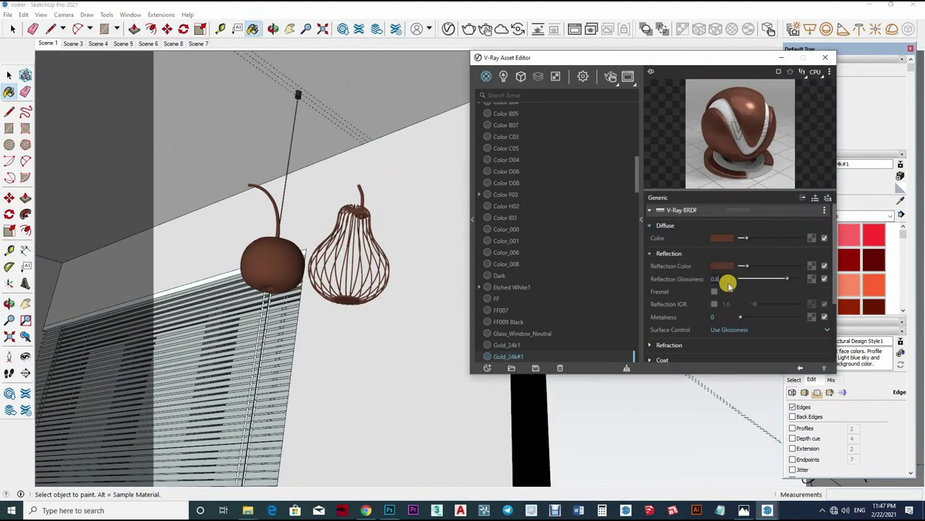
pyautogui.write('.85')
pyautogui.press('Return')
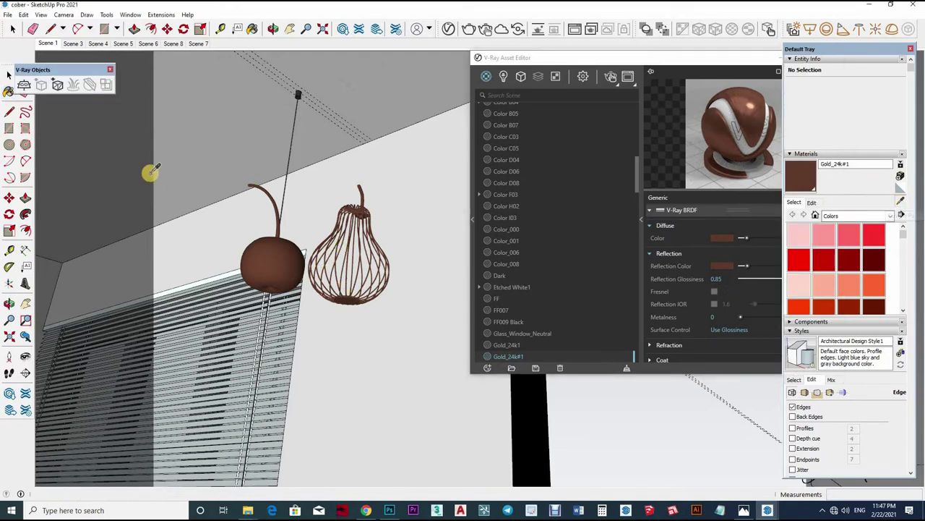
pyautogui.click(47, 43)
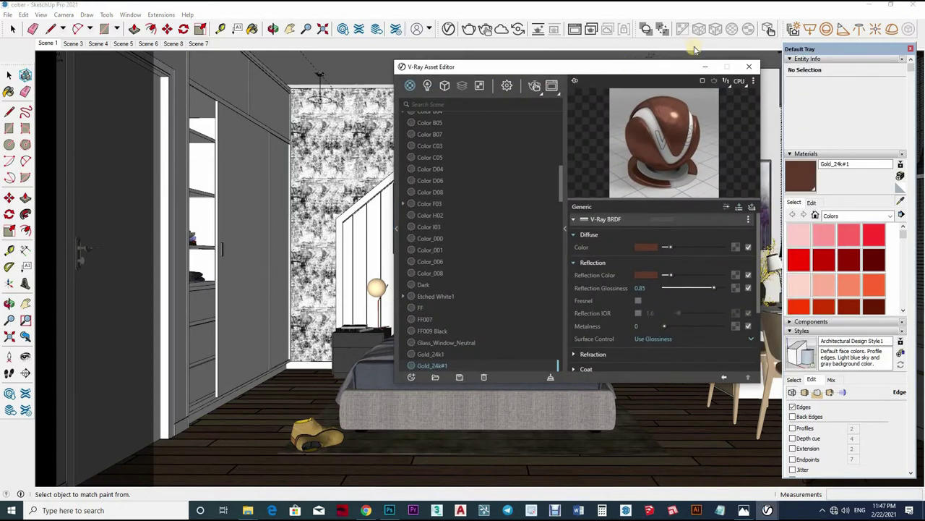
# - Review the render settings (CPU, Interactive, denoiser) and close the Asset Editor
pyautogui.moveTo(661, 75); pyautogui.dragTo(410, 114)
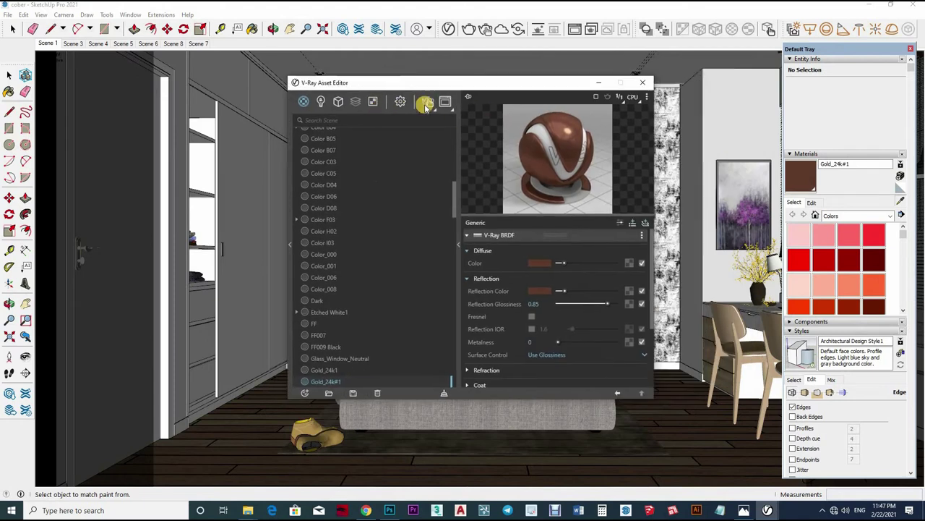
pyautogui.click(410, 108)
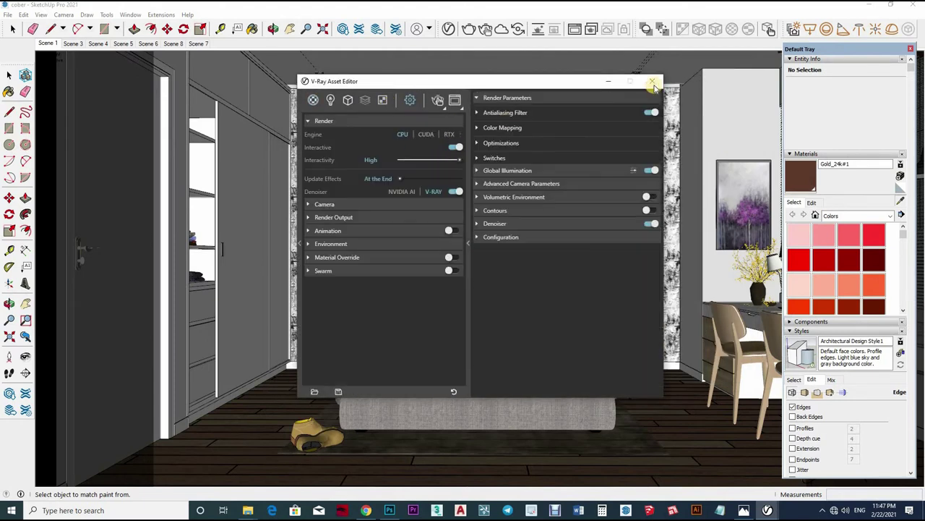
pyautogui.click(654, 82)
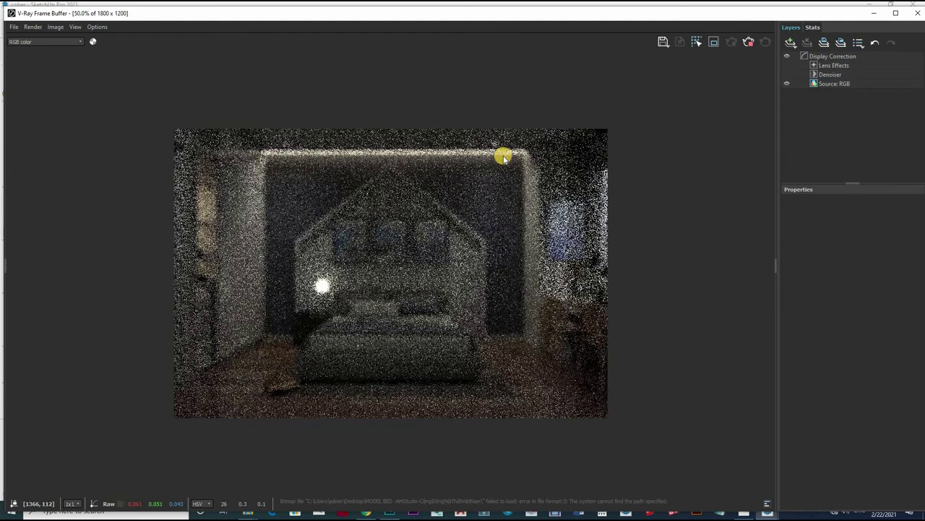
# - Zoom around the noisy progressive render in the Frame Buffer, then reopen the Asset Editor
pyautogui.scroll(3, 385, 281)
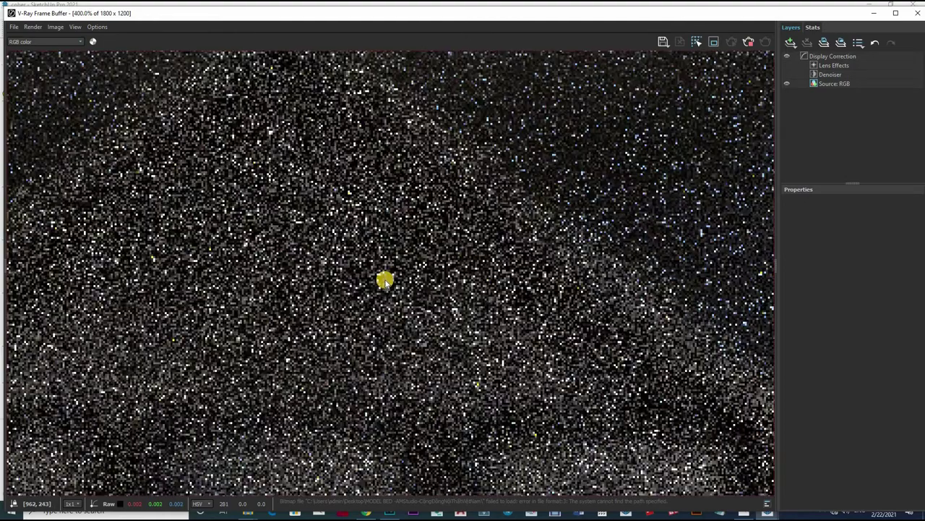
pyautogui.scroll(-3, 384, 280)
pyautogui.scroll(-2, 386, 274)
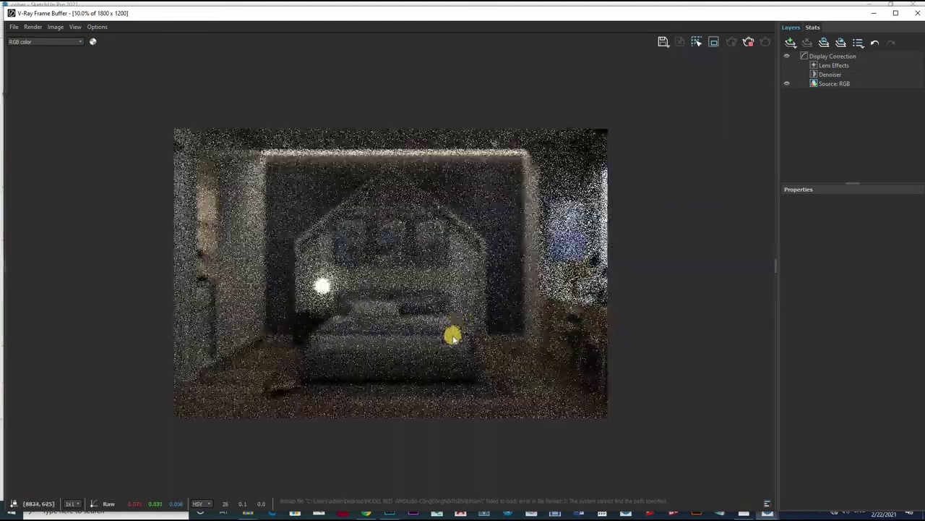
pyautogui.scroll(2, 453, 336)
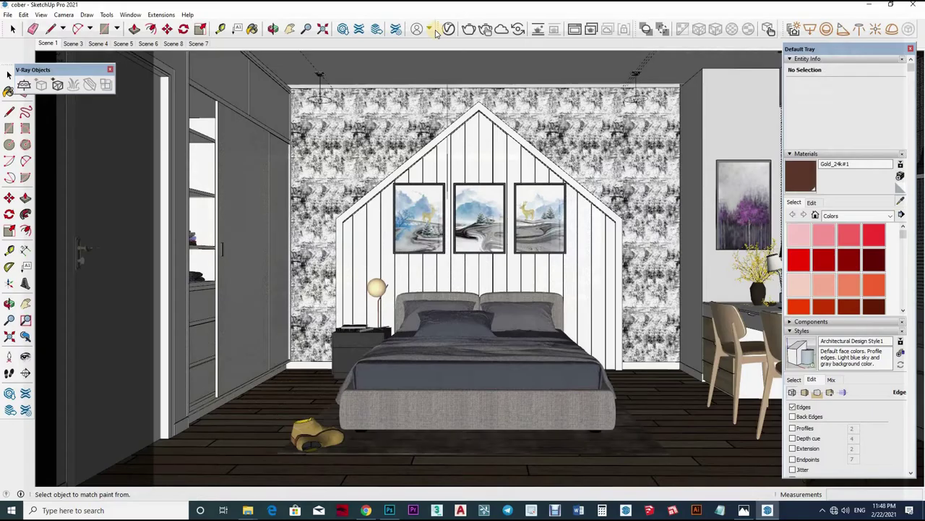
pyautogui.click(449, 29)
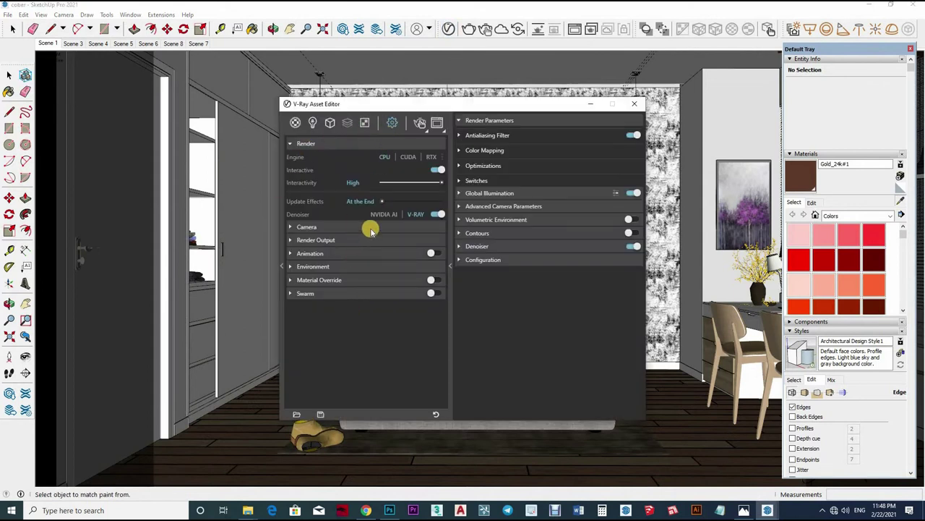
# - Set the render output aspect ratio to 16:9 - Widescreen
pyautogui.click(373, 230)
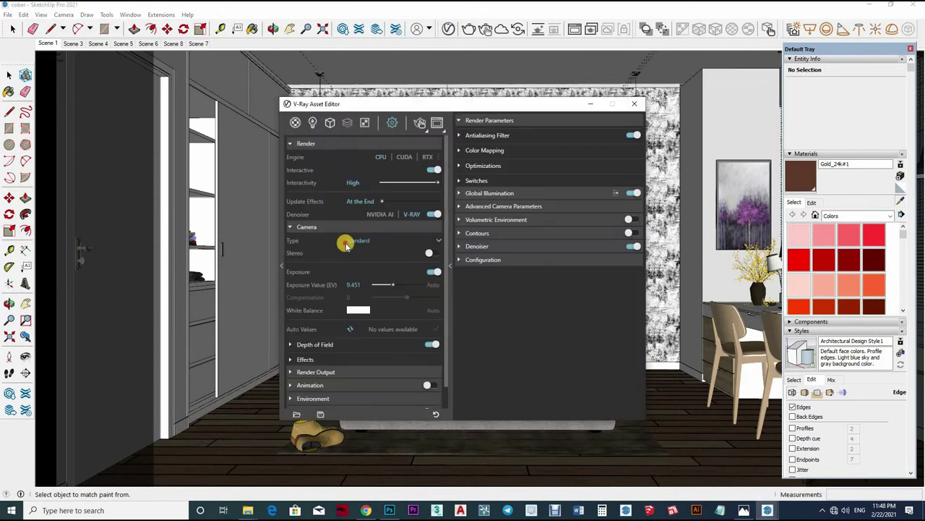
pyautogui.click(354, 230)
pyautogui.click(354, 240)
pyautogui.write('1200')
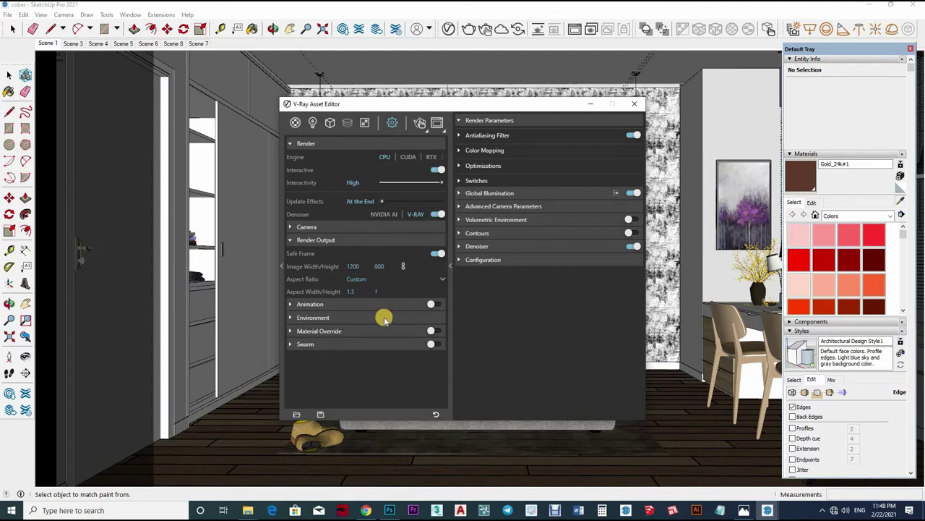
pyautogui.click(383, 280)
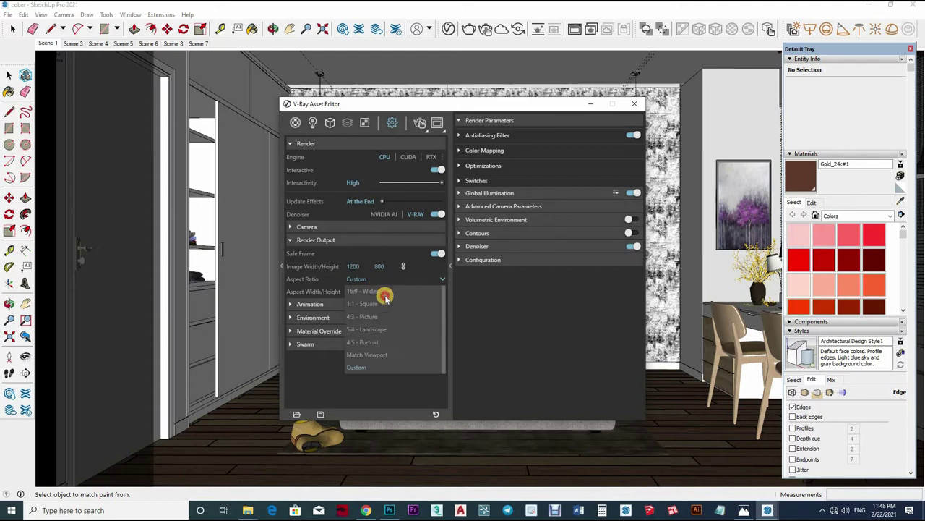
pyautogui.click(398, 311)
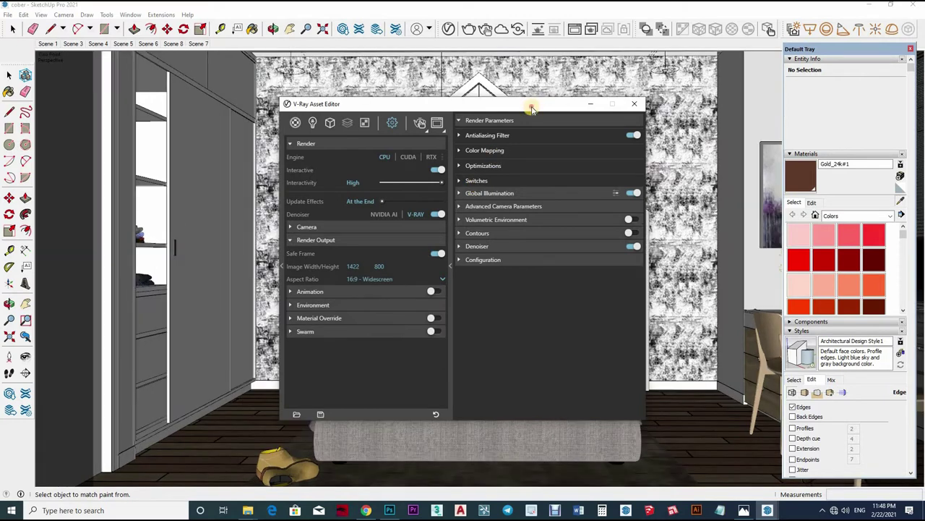
# - Set the image width to 1200 for a 1200 × 675 output and start rendering the bedroom
pyautogui.moveTo(513, 103); pyautogui.dragTo(496, 99)
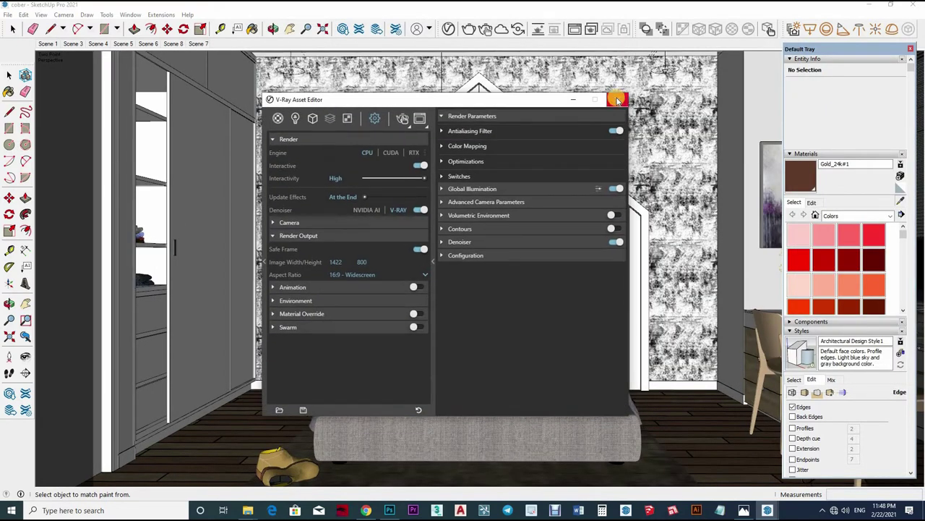
pyautogui.doubleClick(332, 261)
pyautogui.write('12')
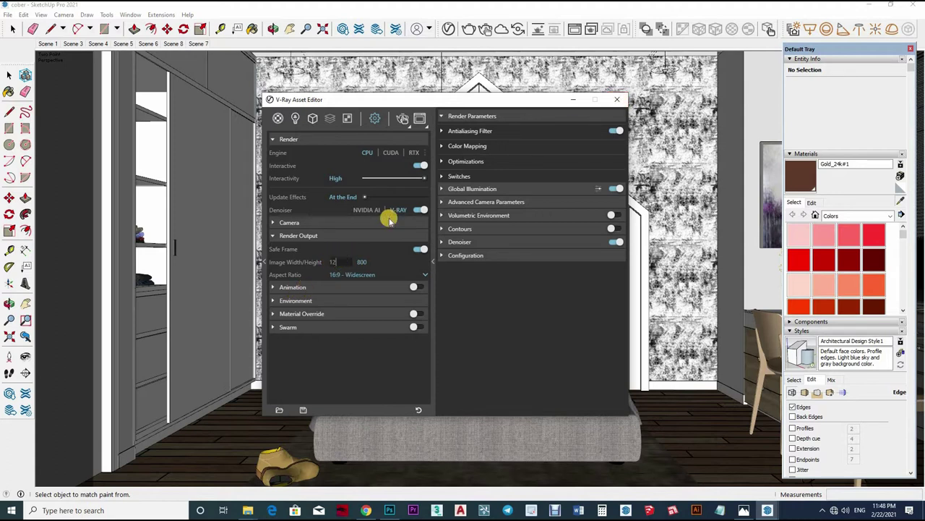
pyautogui.write('00')
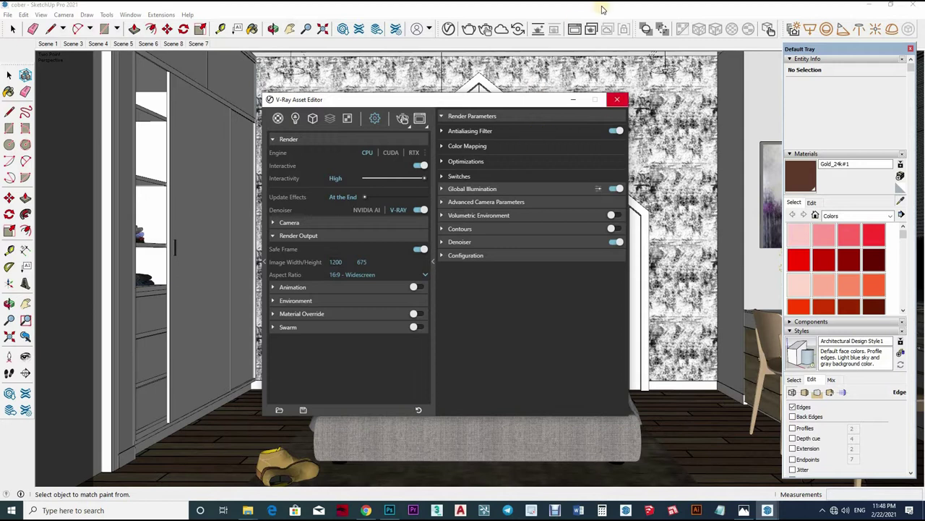
pyautogui.click(485, 31)
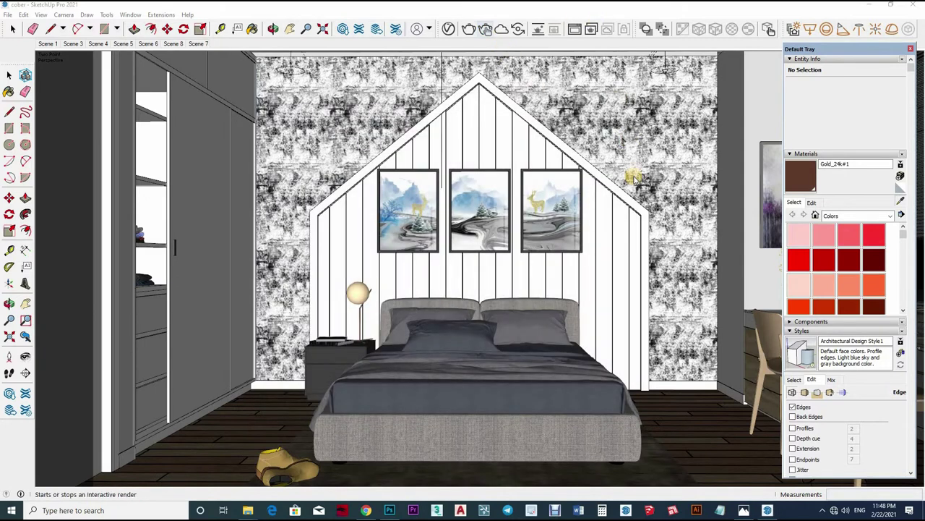
pyautogui.click(486, 29)
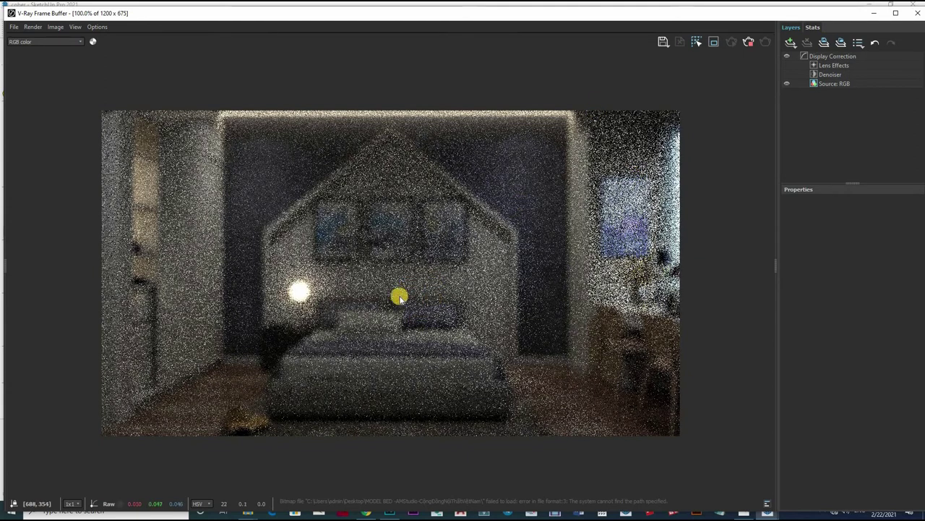
# - Stop the grainy 1200 × 675 test render of the bedroom
pyautogui.scroll(-2, 405, 295)
pyautogui.scroll(2, 405, 294)
pyautogui.scroll(-1, 405, 295)
pyautogui.click(748, 42)
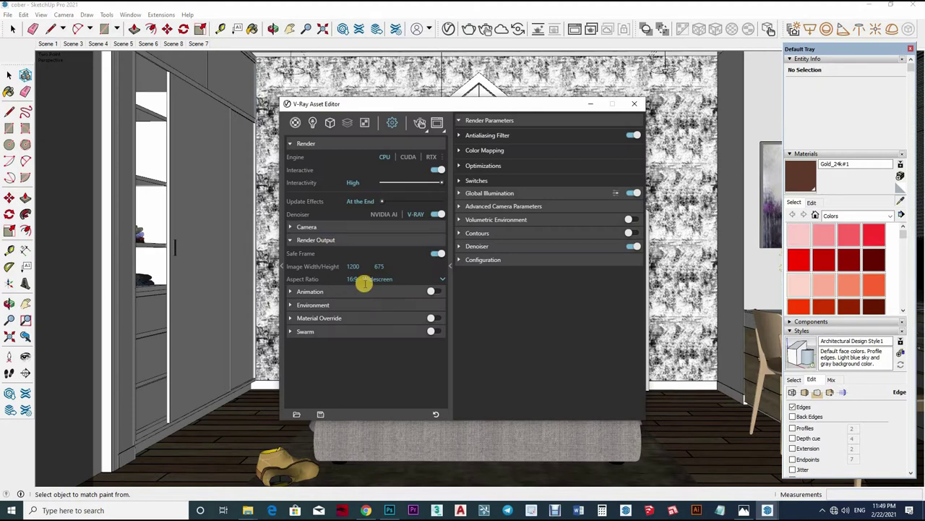
# - Set Camera EV to 9.5, turn Interactive off, noise limit 0.005 and max subdivs 24
pyautogui.click(370, 279)
pyautogui.write('9.')
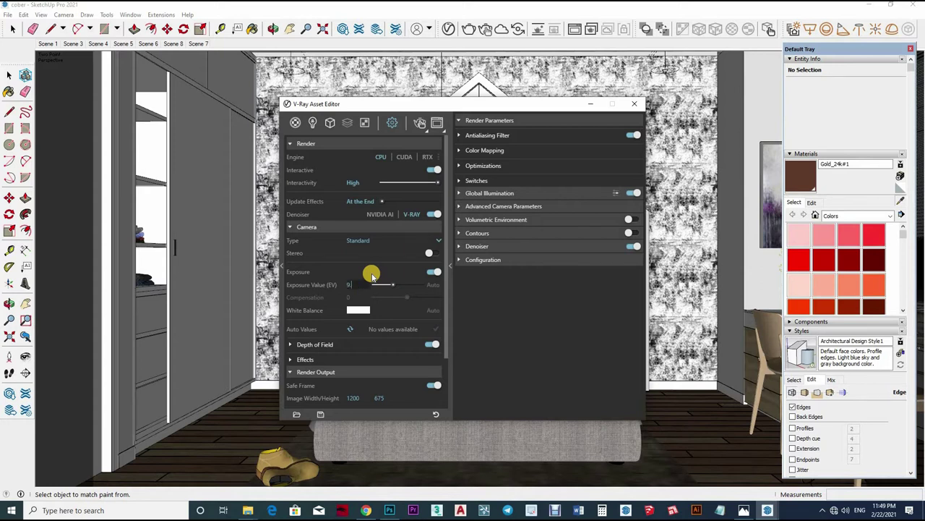
pyautogui.write('5')
pyautogui.press('Return')
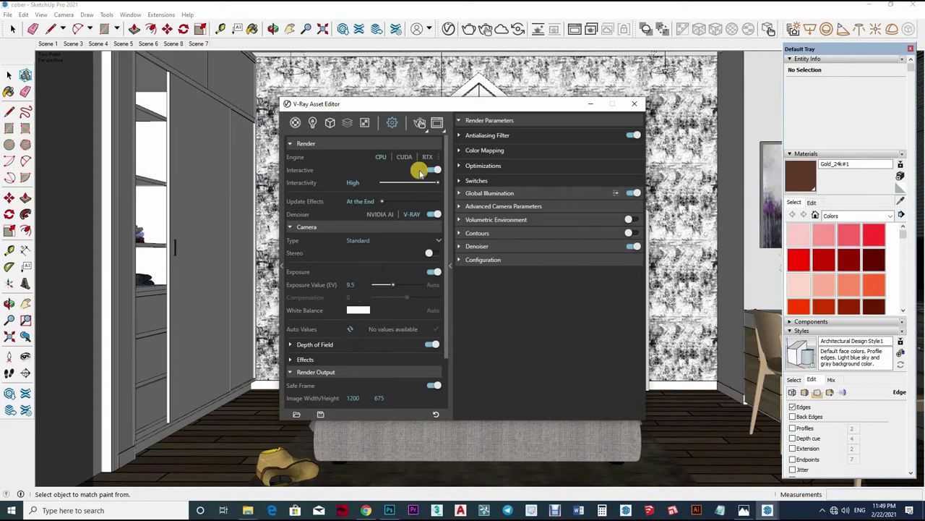
pyautogui.click(433, 169)
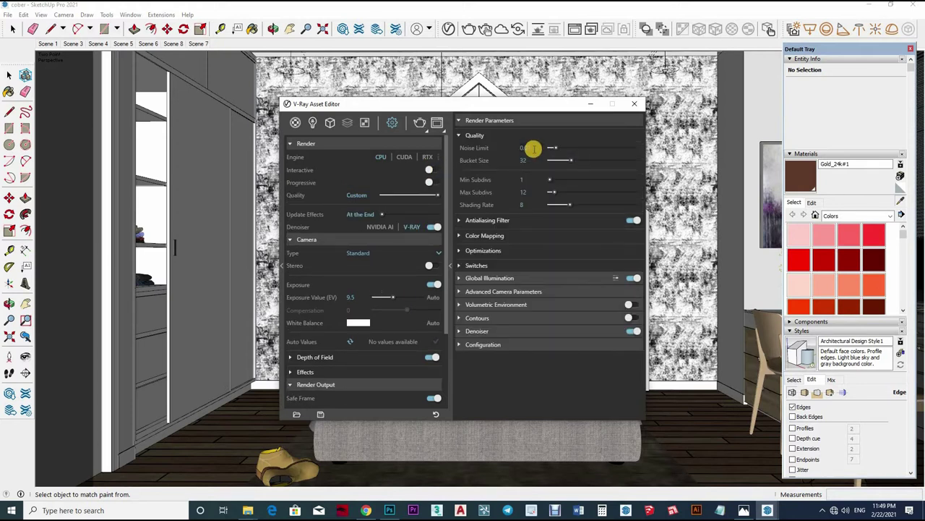
pyautogui.press('Return')
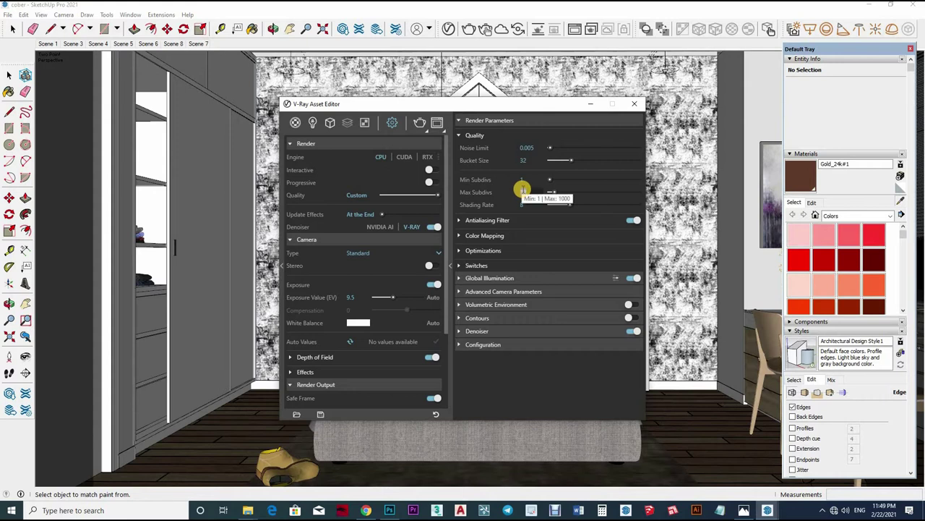
pyautogui.write('24')
pyautogui.press('Return')
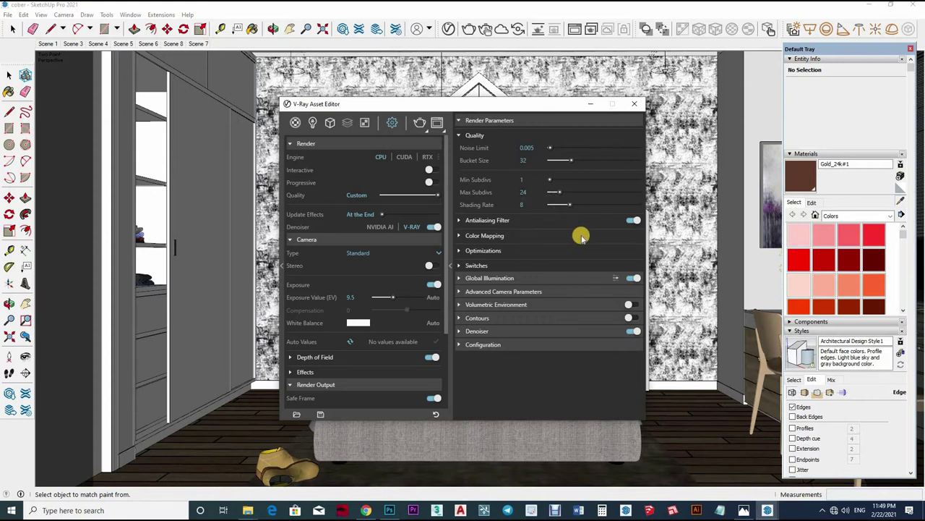
# - Use the Triangle antialiasing filter with size 1
pyautogui.click(578, 228)
pyautogui.click(554, 233)
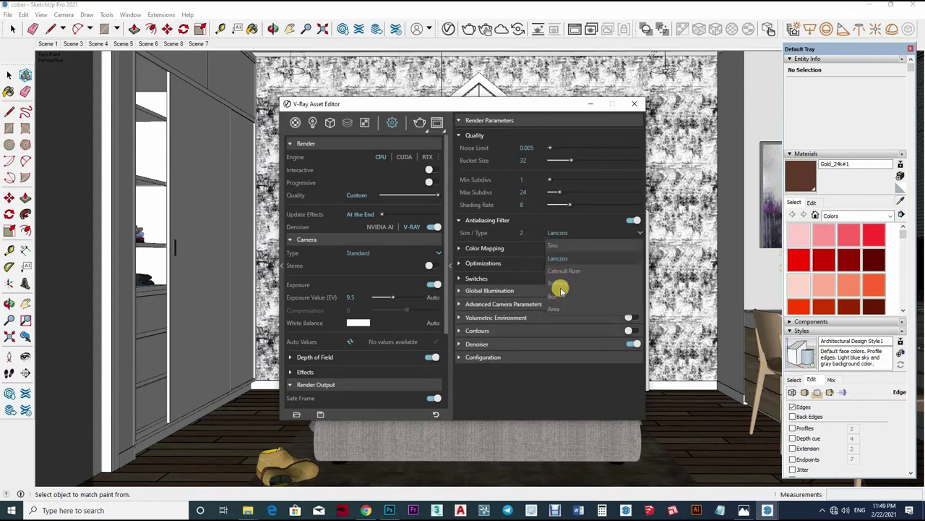
pyautogui.click(530, 233)
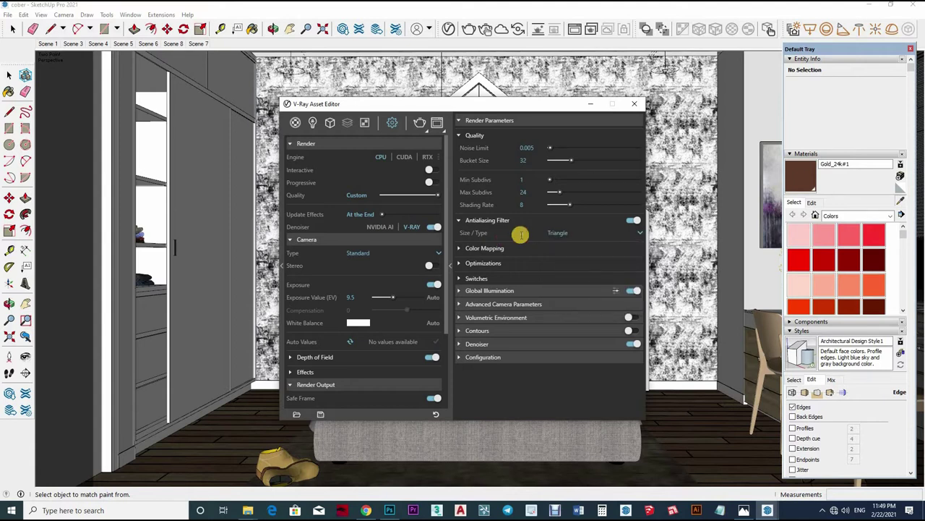
pyautogui.write('1')
# - Set irradiance map Subdivs 80, Interpolation 50 and Light Cache Subdivs 1200
pyautogui.click(550, 291)
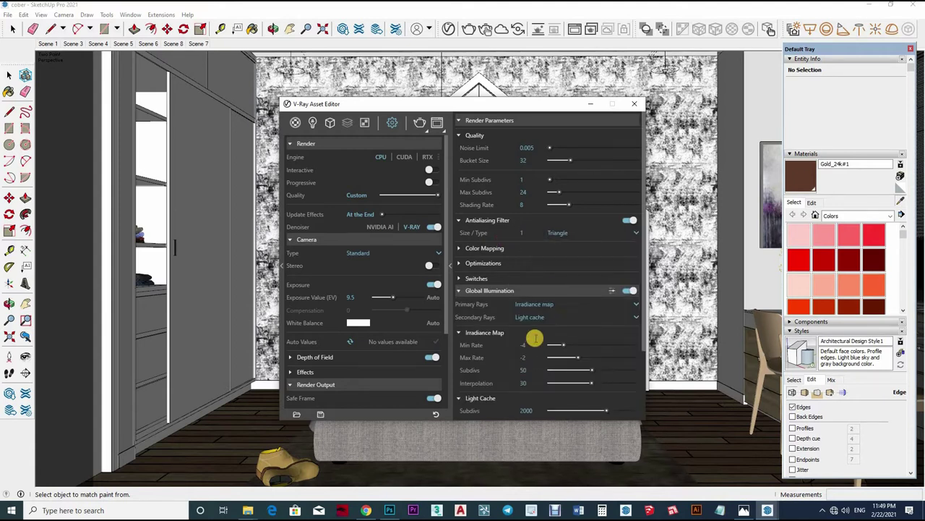
pyautogui.scroll(-1, 503, 325)
pyautogui.click(523, 322)
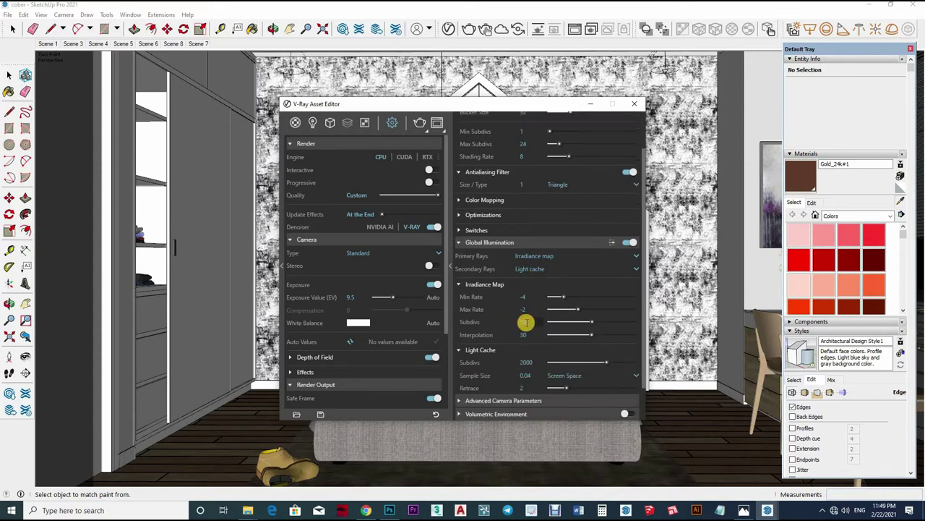
pyautogui.write('80')
pyautogui.press('Return')
pyautogui.write('5')
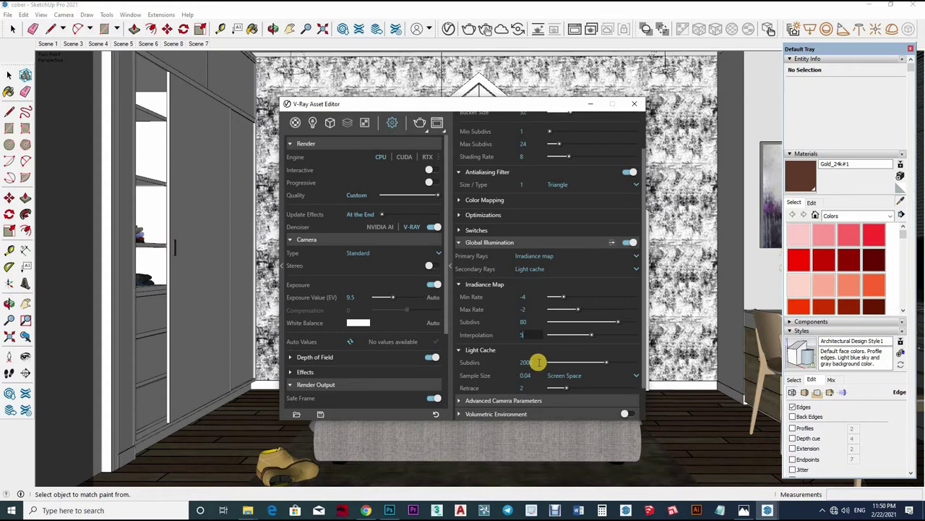
pyautogui.write('0')
pyautogui.press('Return')
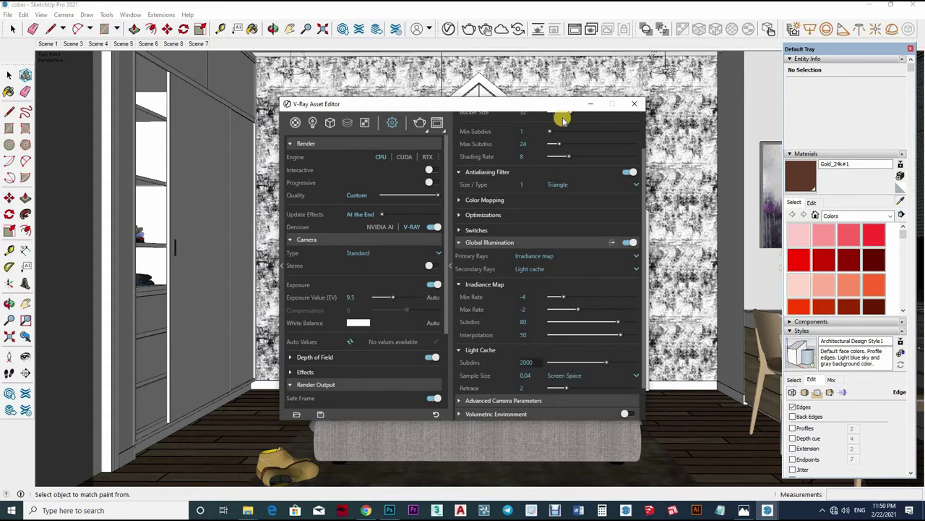
pyautogui.doubleClick(526, 362)
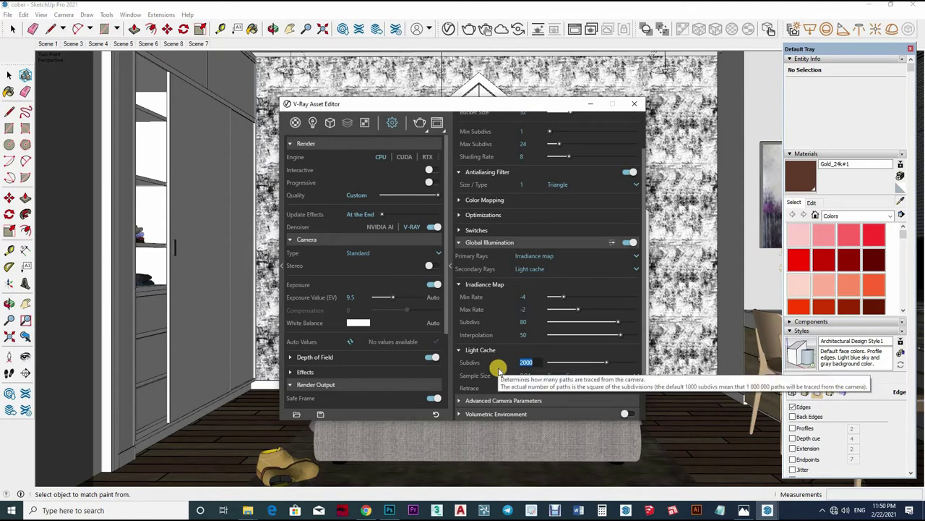
pyautogui.write('1200')
pyautogui.press('Return')
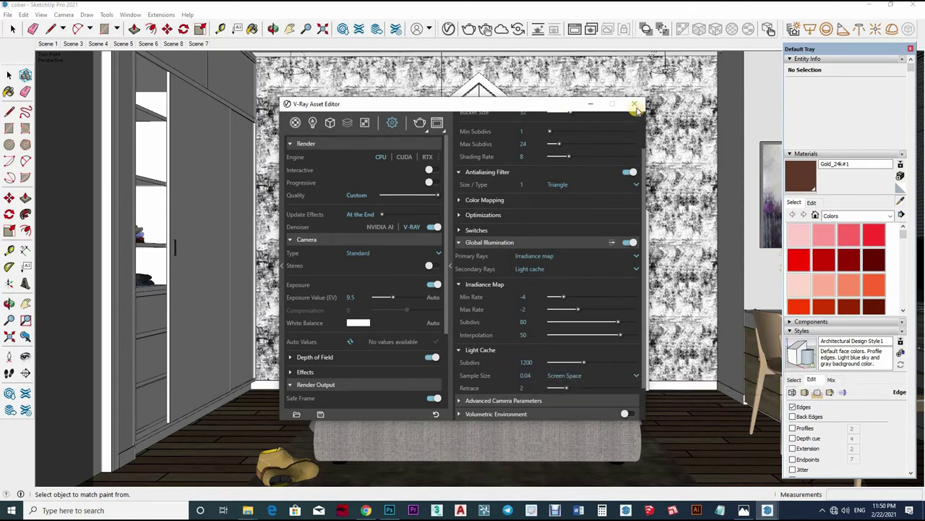
pyautogui.scroll(1, 634, 112)
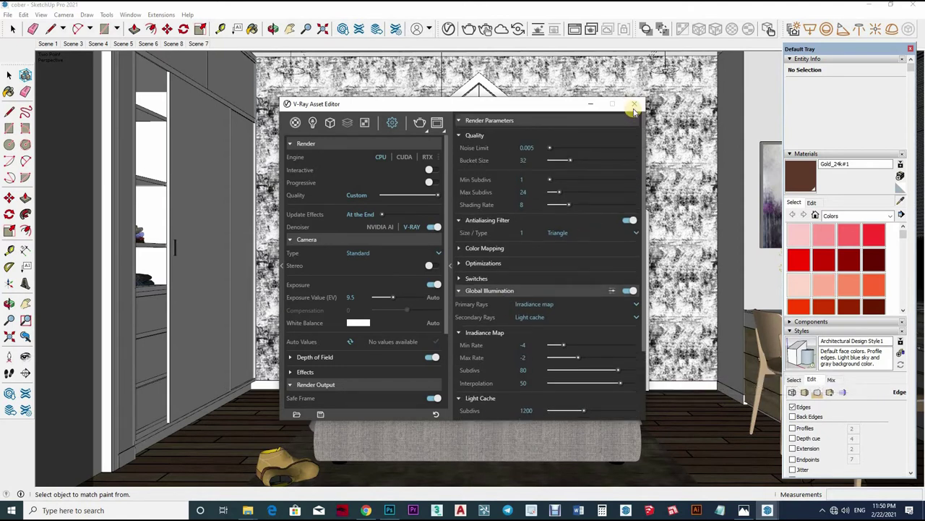
# - Render the bedroom at final quality and view the frame buffer image at 100%
pyautogui.click(634, 110)
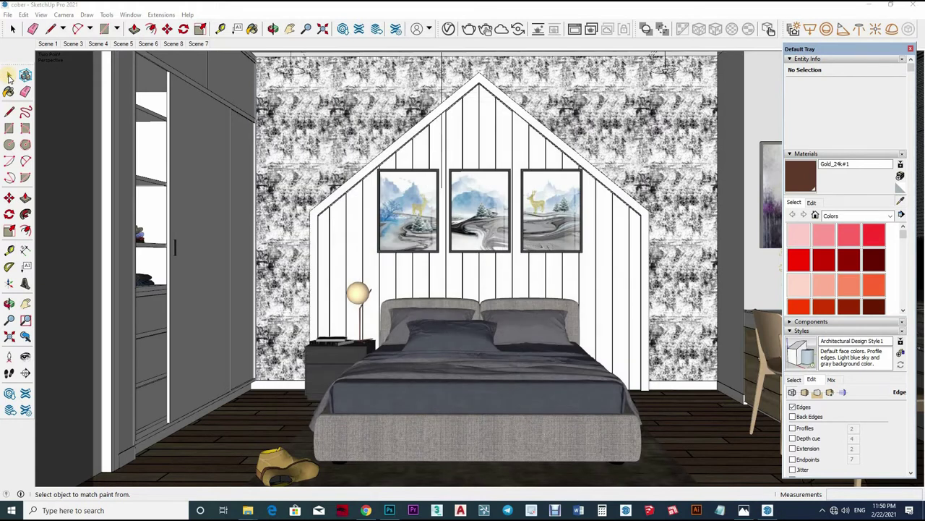
pyautogui.press('space')
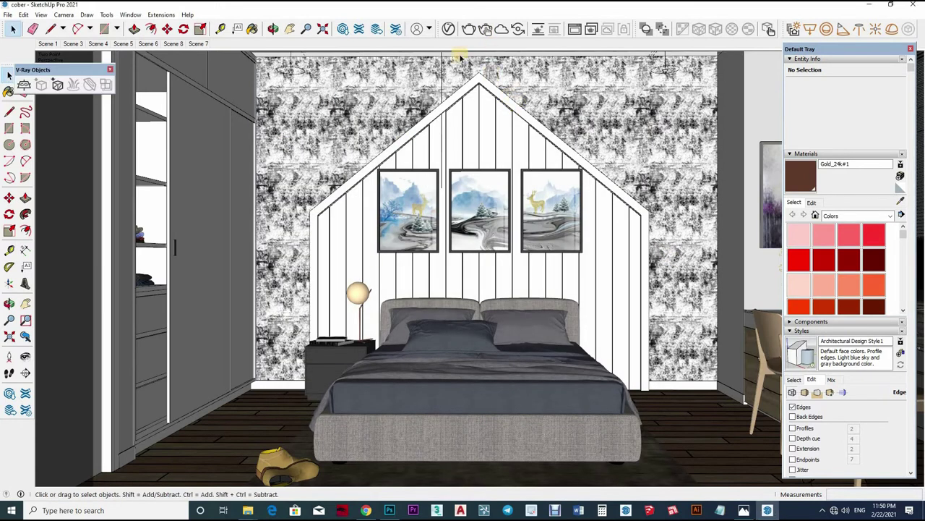
pyautogui.click(470, 28)
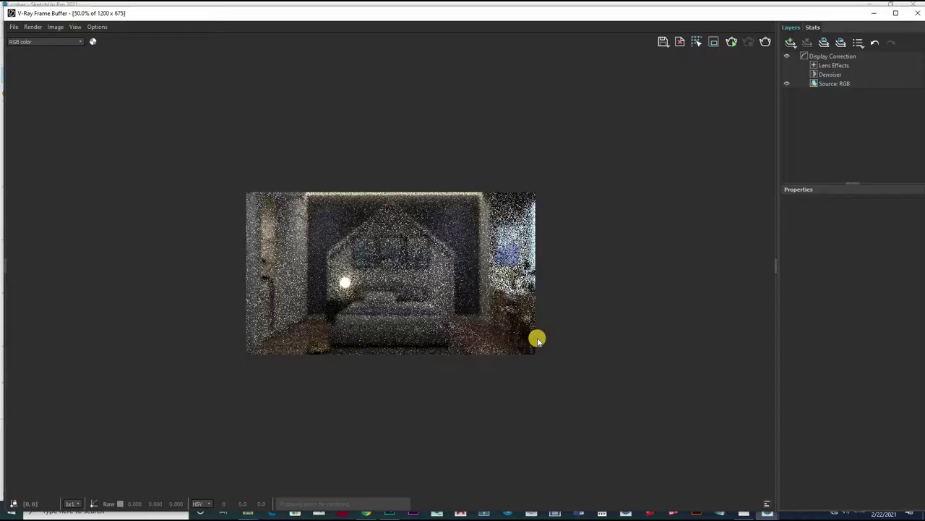
pyautogui.doubleClick(569, 301)
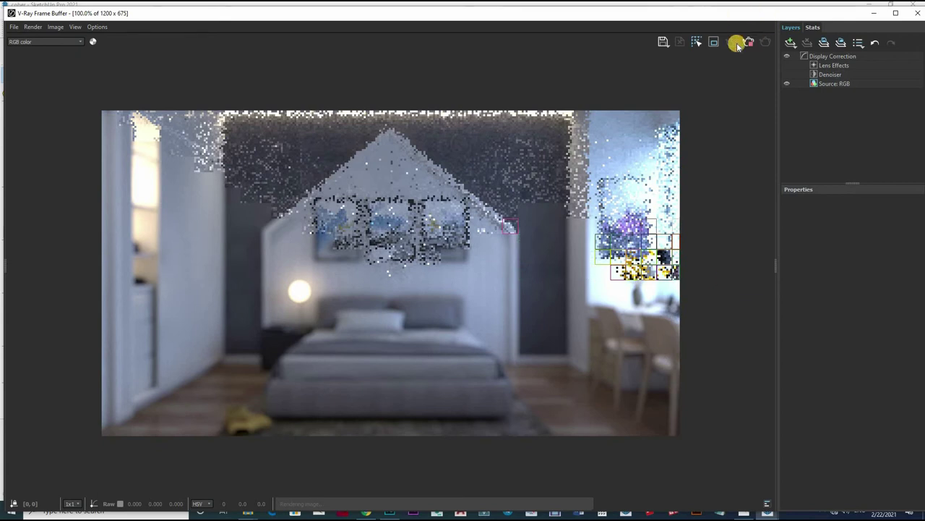
# - Stop the unfinished render and close the V-Ray render settings
pyautogui.press('Escape')
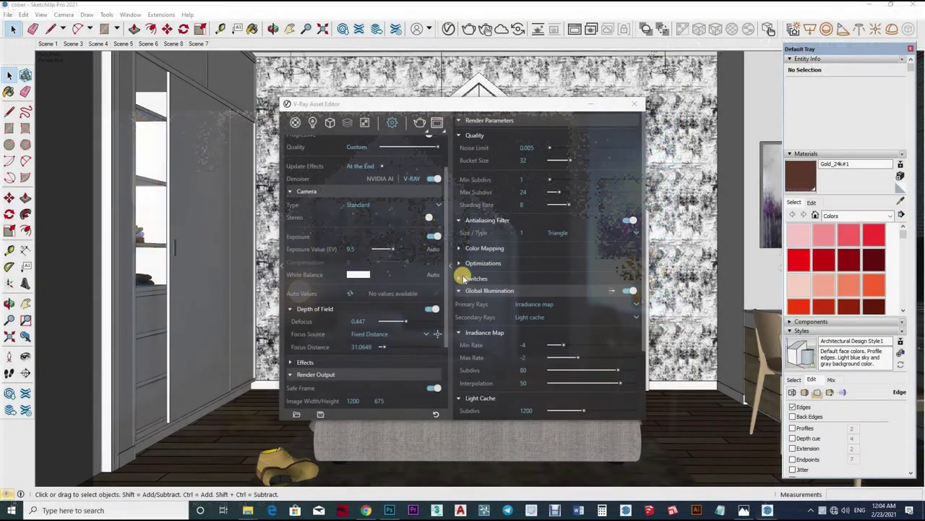
pyautogui.click(634, 104)
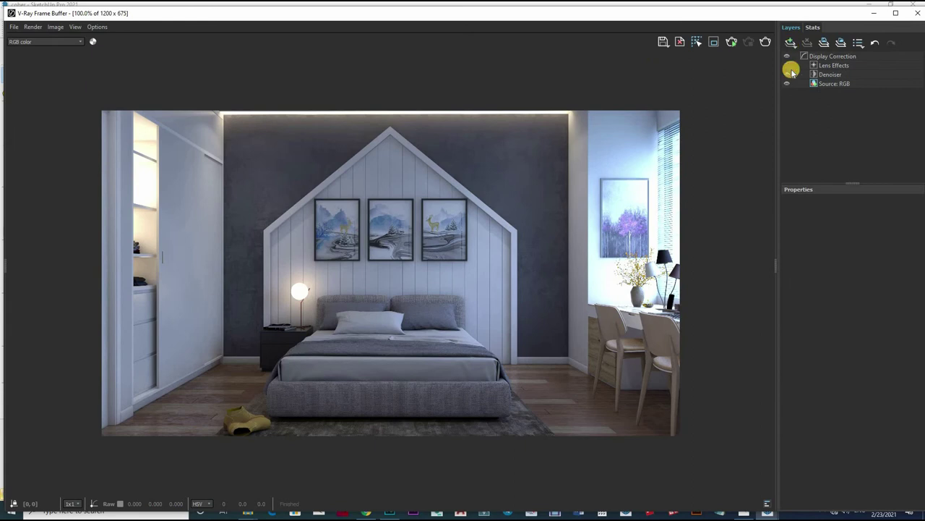
# - Add an Exposure layer set to Exposure 0.047, Highlight Burn 0.090 and Contrast 0.179
pyautogui.rightClick(808, 94)
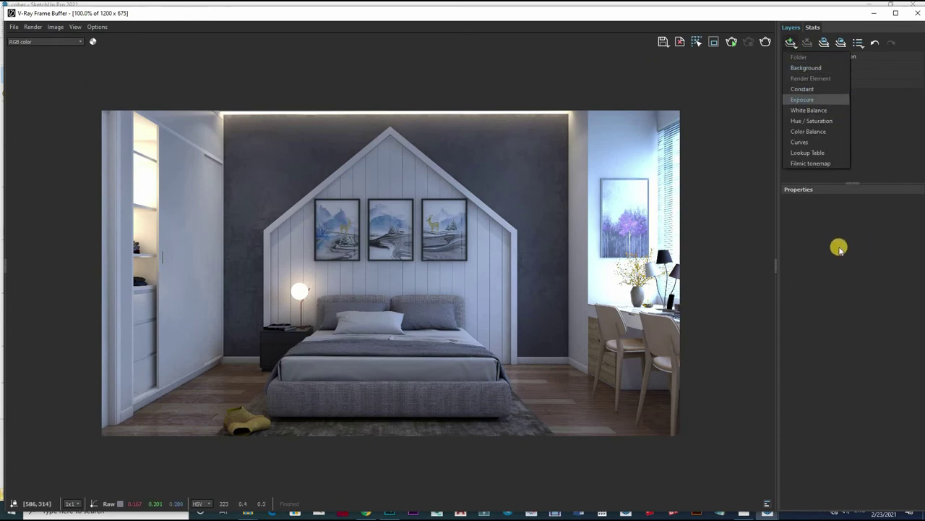
pyautogui.press('Return')
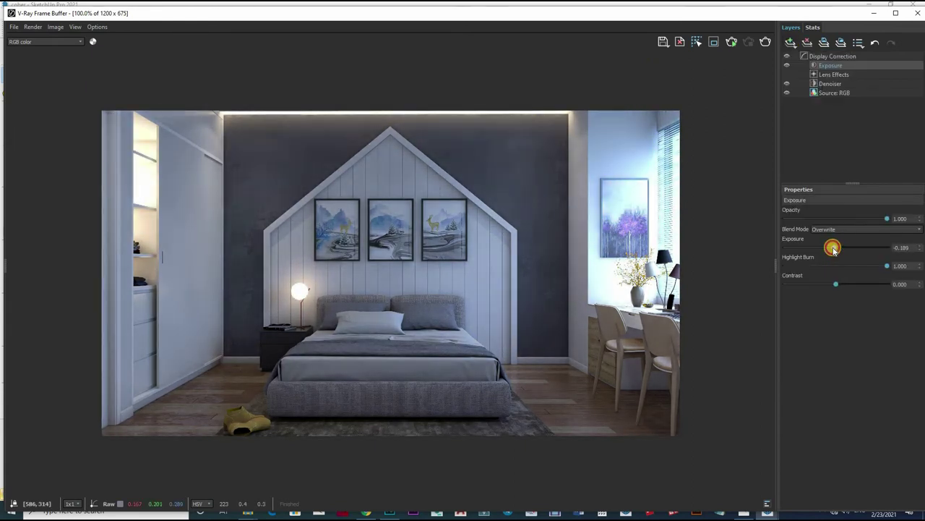
pyautogui.moveTo(832, 249); pyautogui.dragTo(831, 248)
pyautogui.click(873, 267)
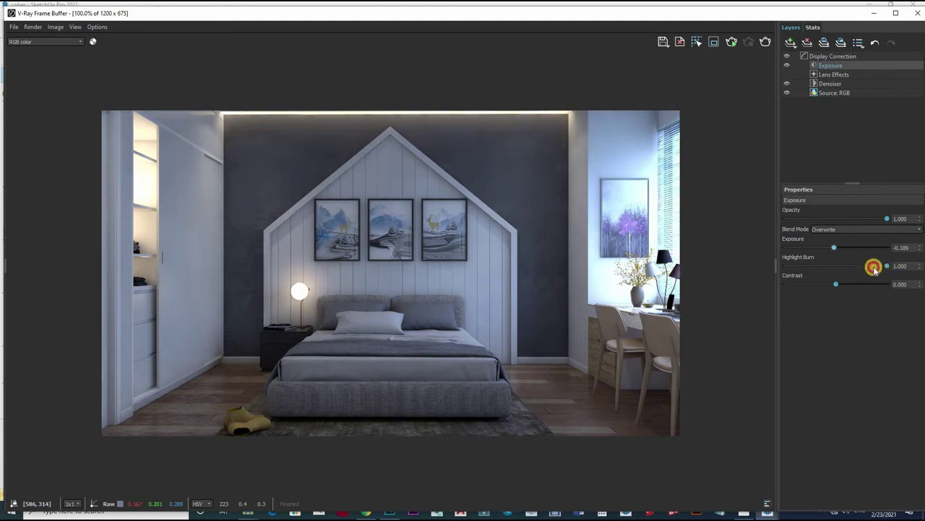
pyautogui.click(806, 259)
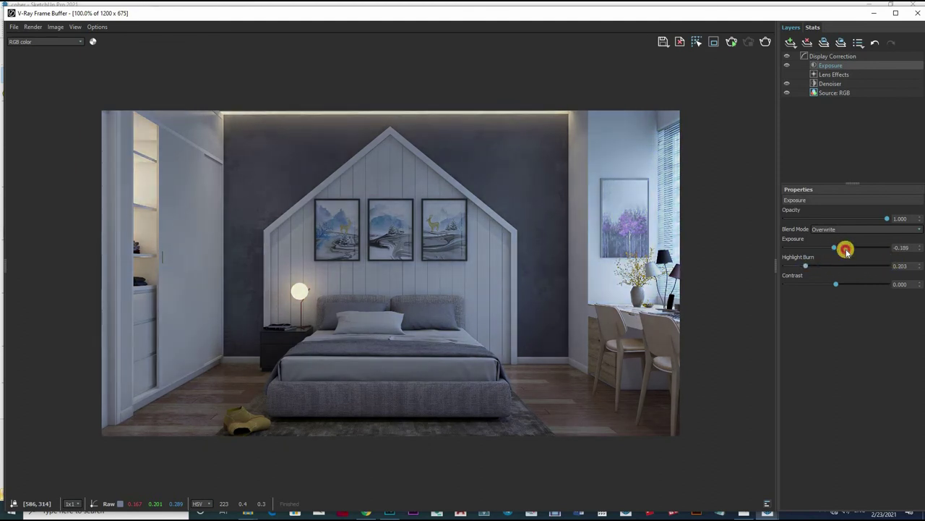
pyautogui.click(846, 249)
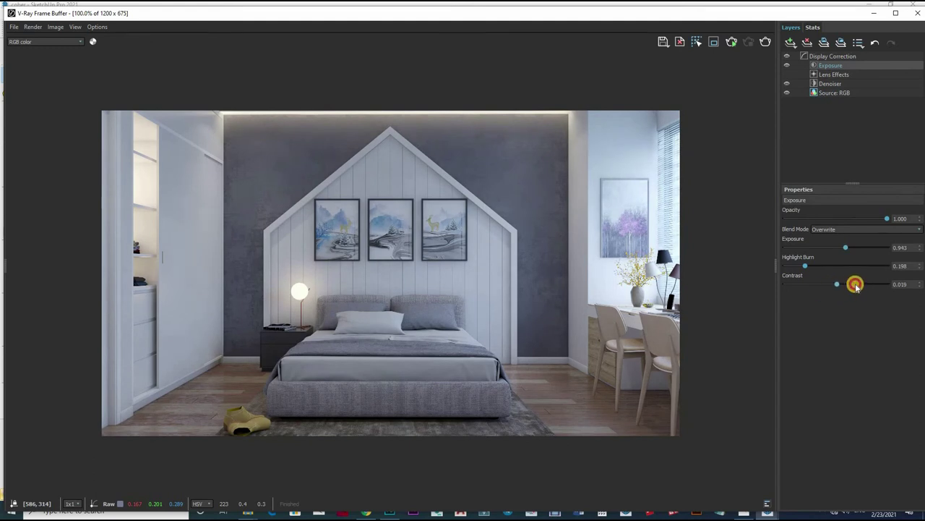
pyautogui.moveTo(855, 284); pyautogui.dragTo(850, 284)
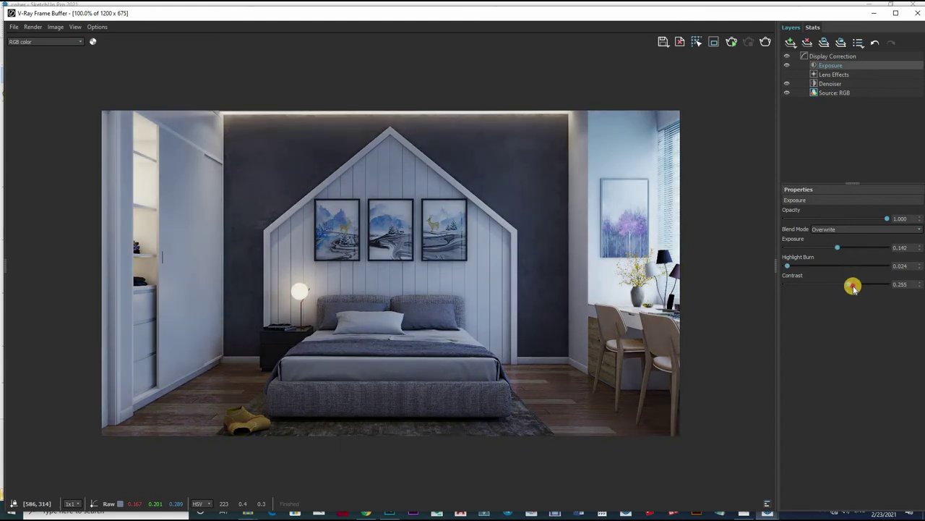
pyautogui.moveTo(853, 287); pyautogui.dragTo(844, 286)
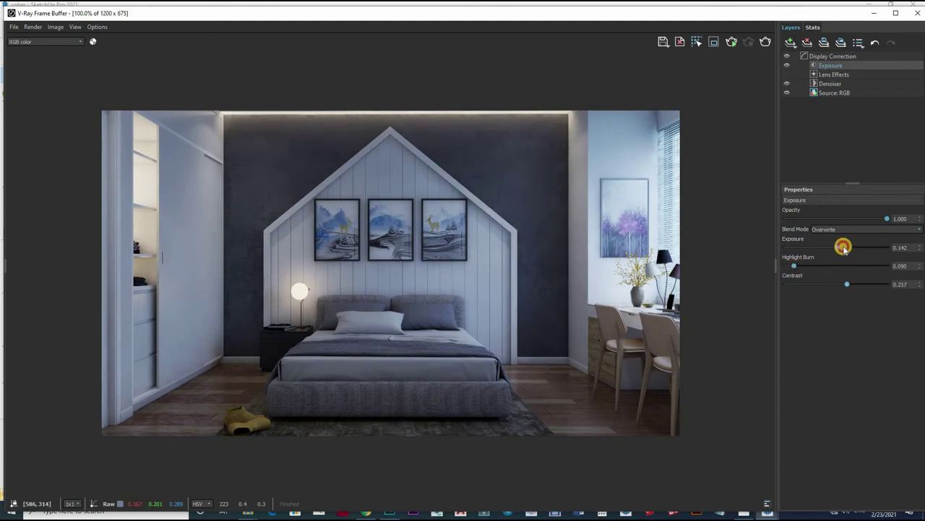
pyautogui.moveTo(844, 250); pyautogui.dragTo(839, 251)
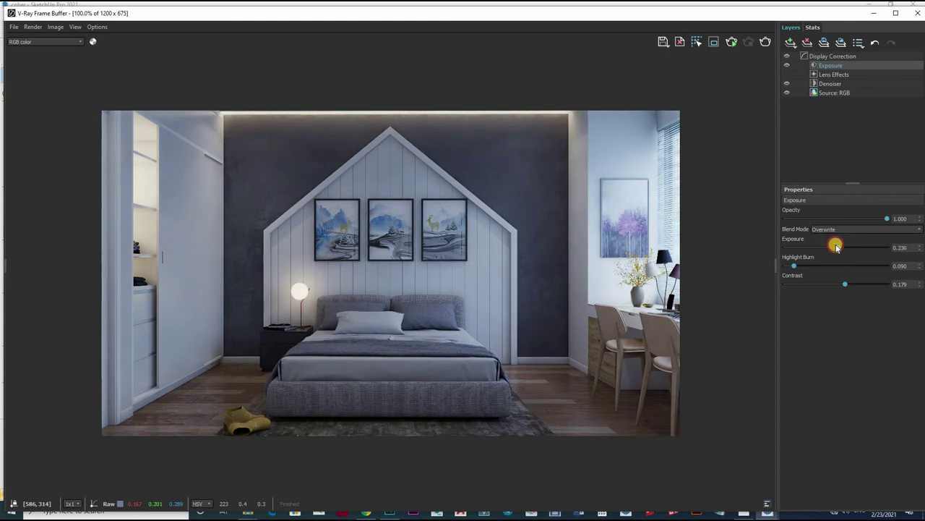
# - Add a Curves layer and raise the lower Master curve point to brighten the shadows
pyautogui.click(791, 42)
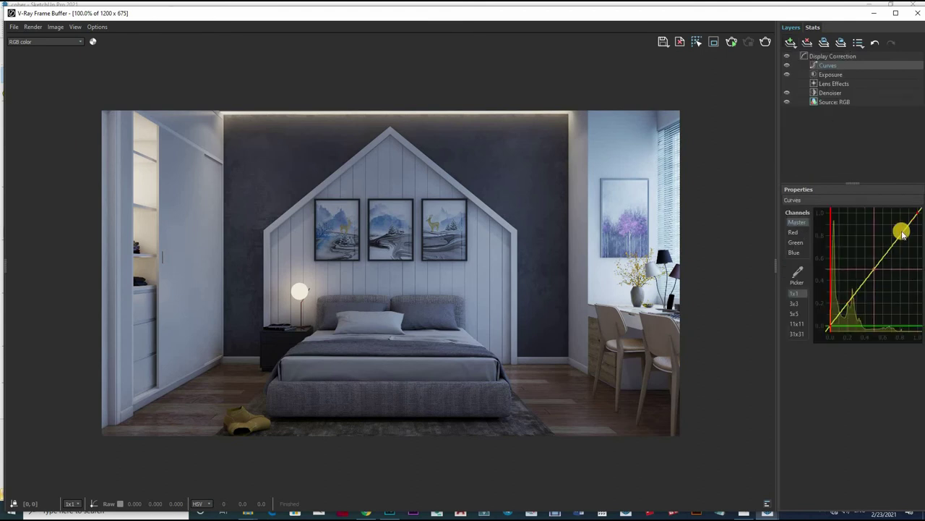
pyautogui.click(901, 235)
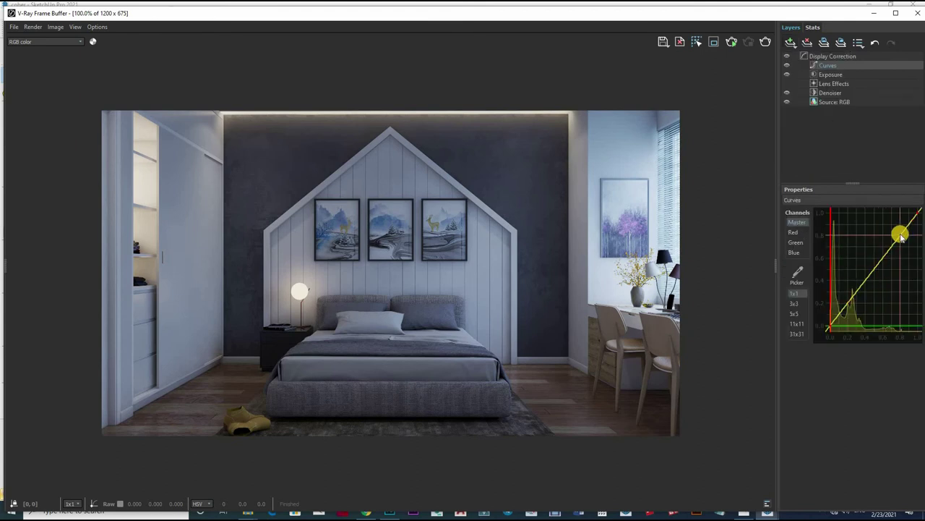
pyautogui.click(855, 298)
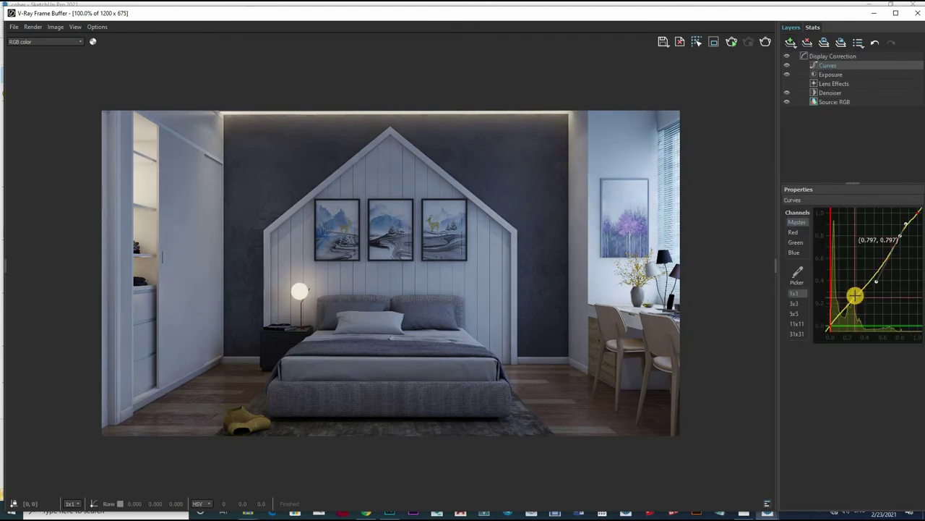
pyautogui.moveTo(851, 287); pyautogui.dragTo(850, 288)
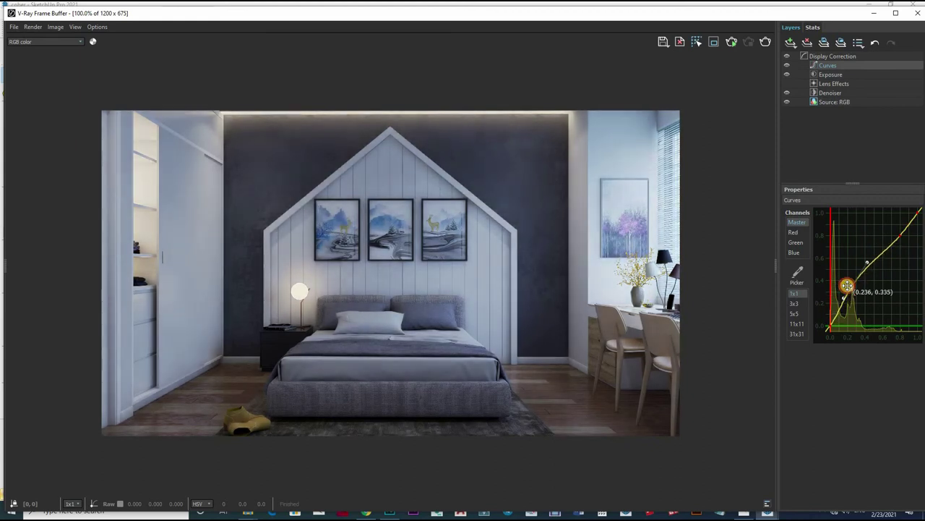
pyautogui.moveTo(864, 248); pyautogui.dragTo(916, 245)
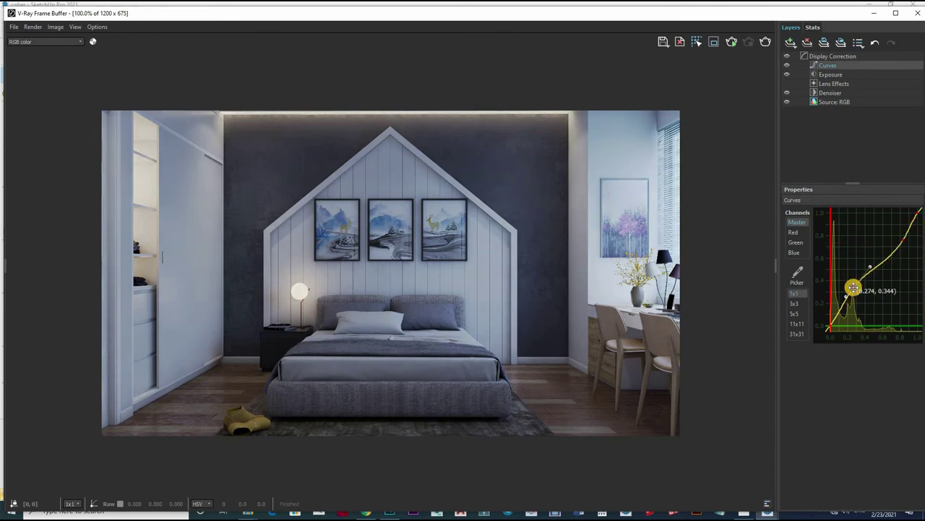
pyautogui.moveTo(854, 288); pyautogui.dragTo(851, 290)
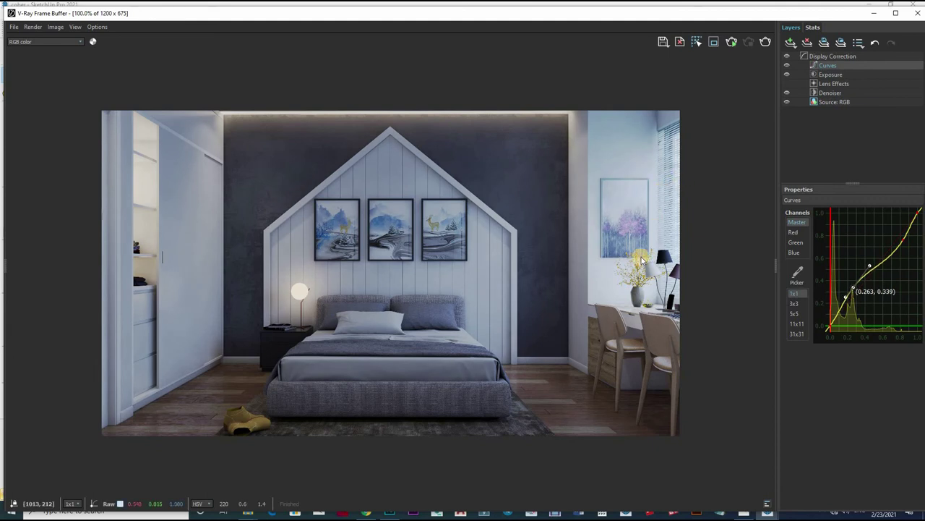
pyautogui.scroll(3, 641, 256)
pyautogui.scroll(-2, 561, 320)
pyautogui.scroll(-1, 591, 89)
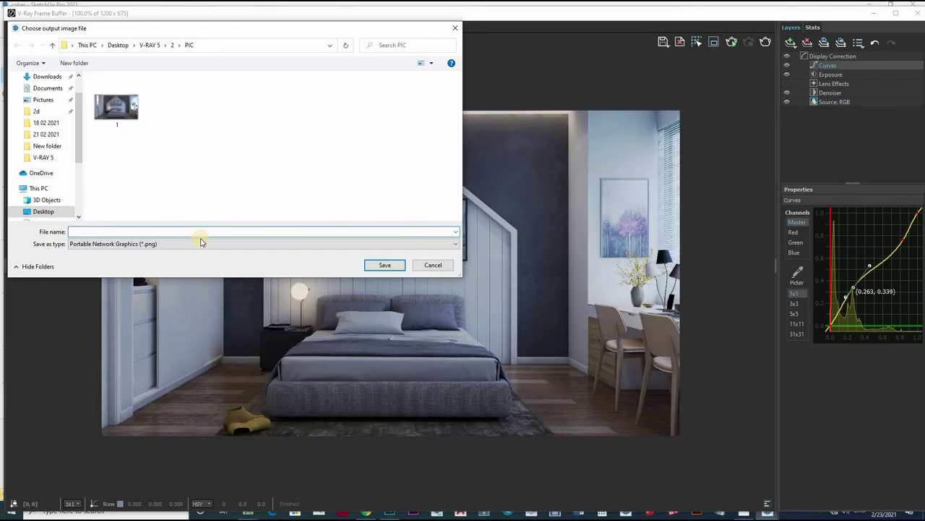
# - Save the corrected render as PNG file '2' in the PIC folder
pyautogui.click(386, 266)
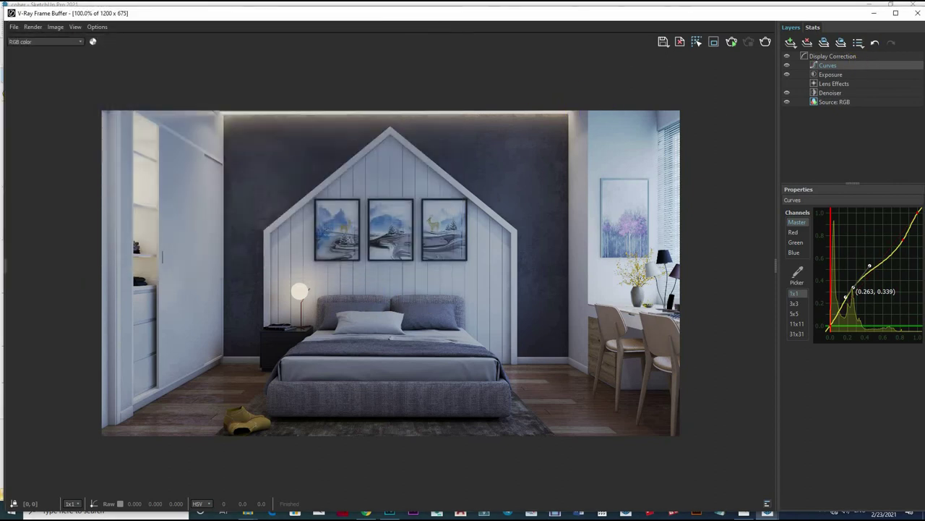